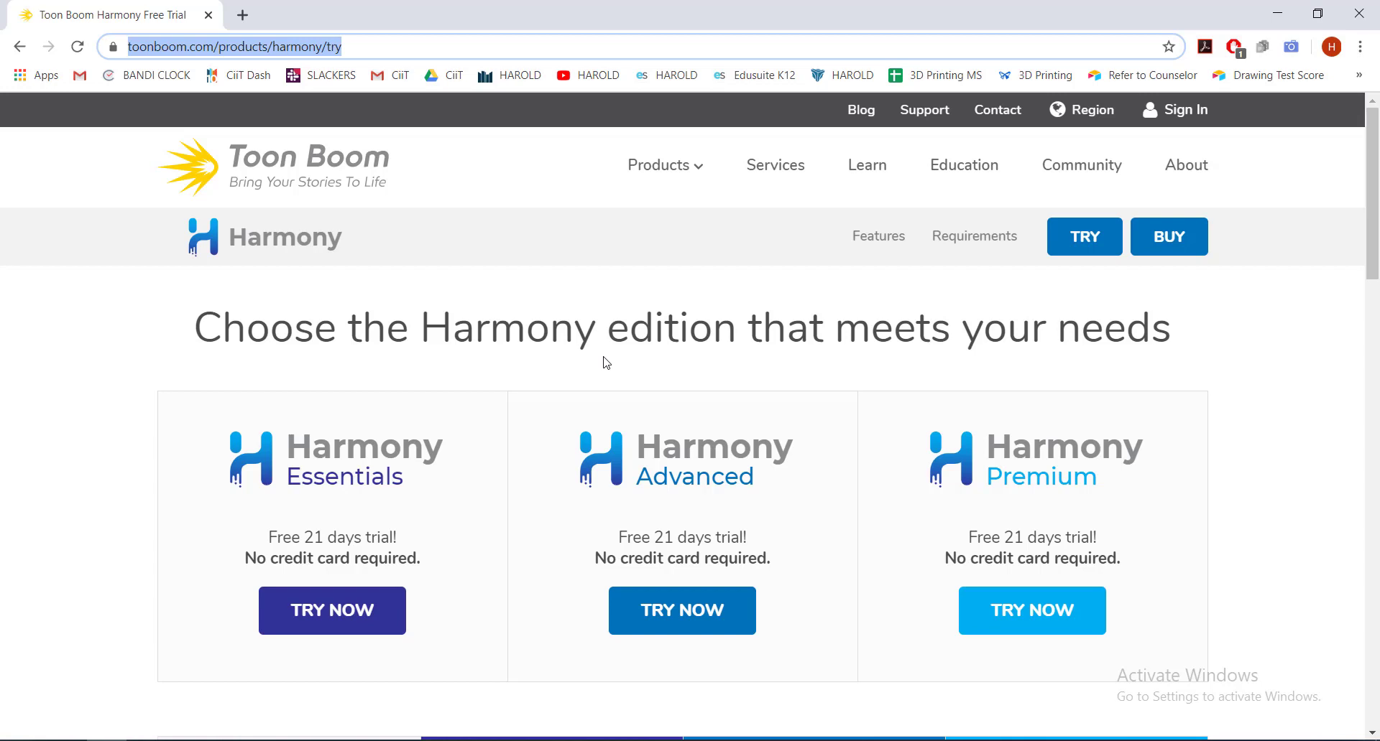
Leave the browser, refresh the desktop, and move the HARMONY_INTRO folder to an empty area of it.
click(1342, 18)
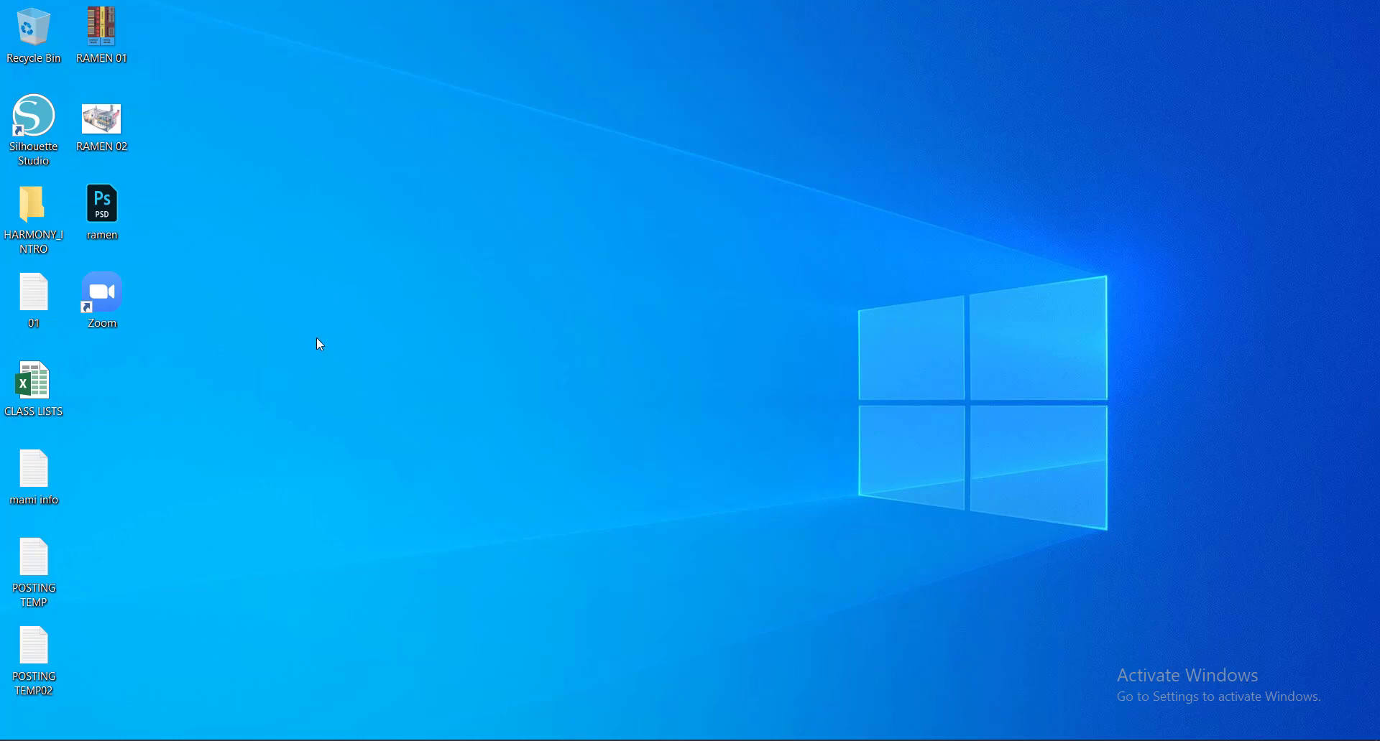
right_click(545, 257)
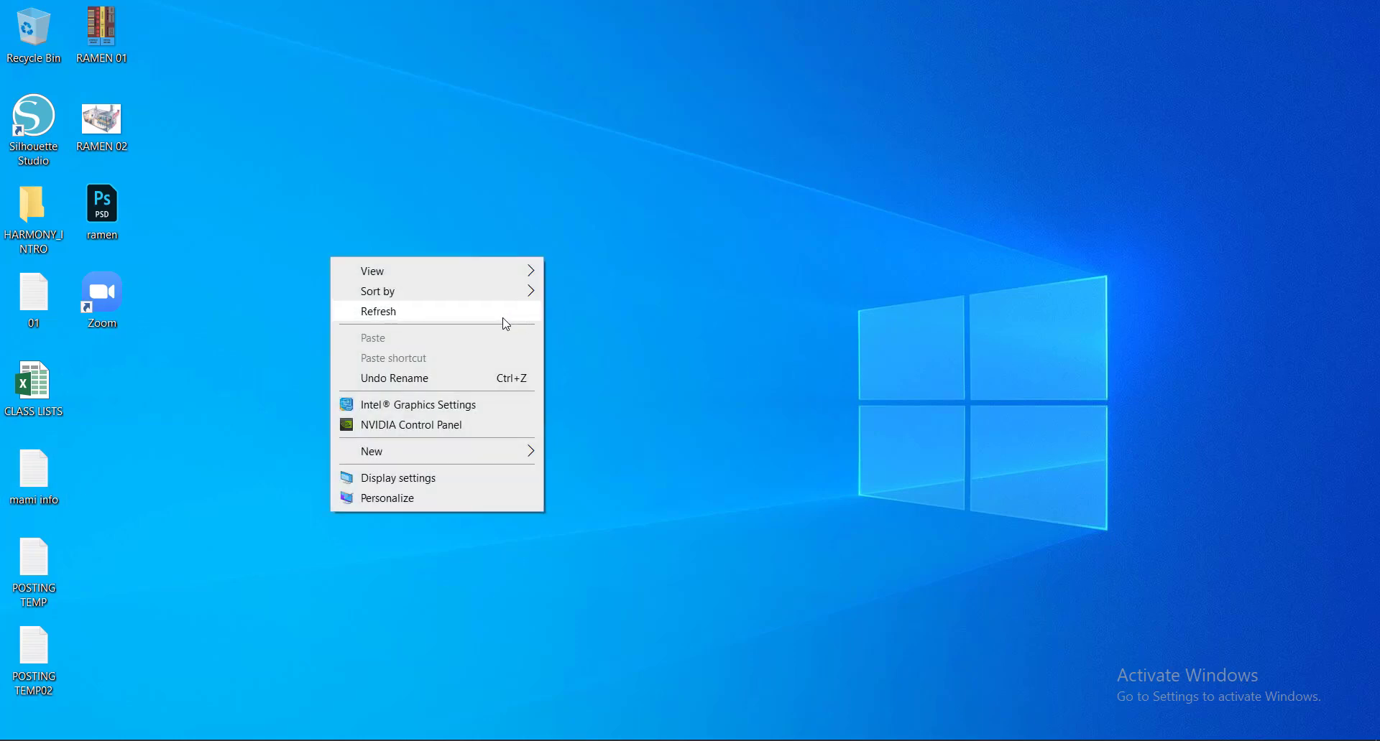
click(503, 319)
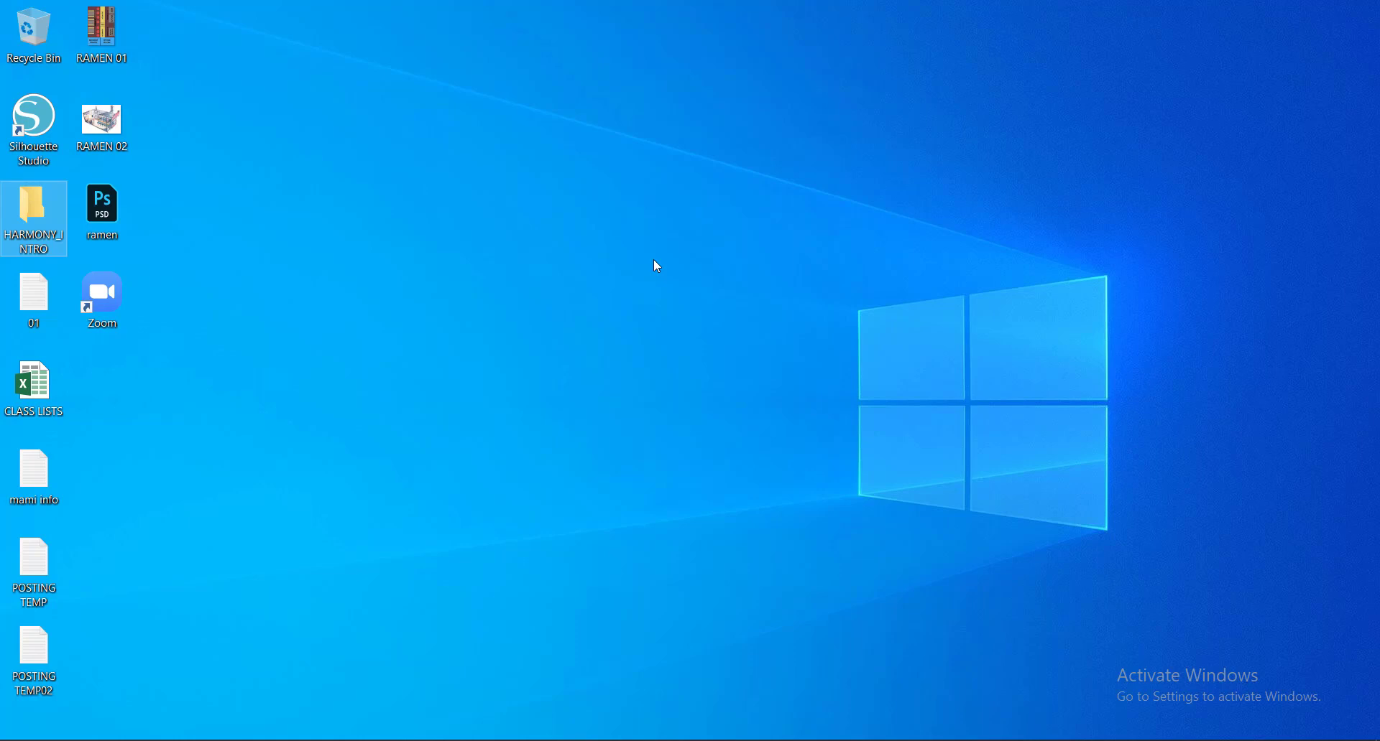
drag(39, 223, 506, 219)
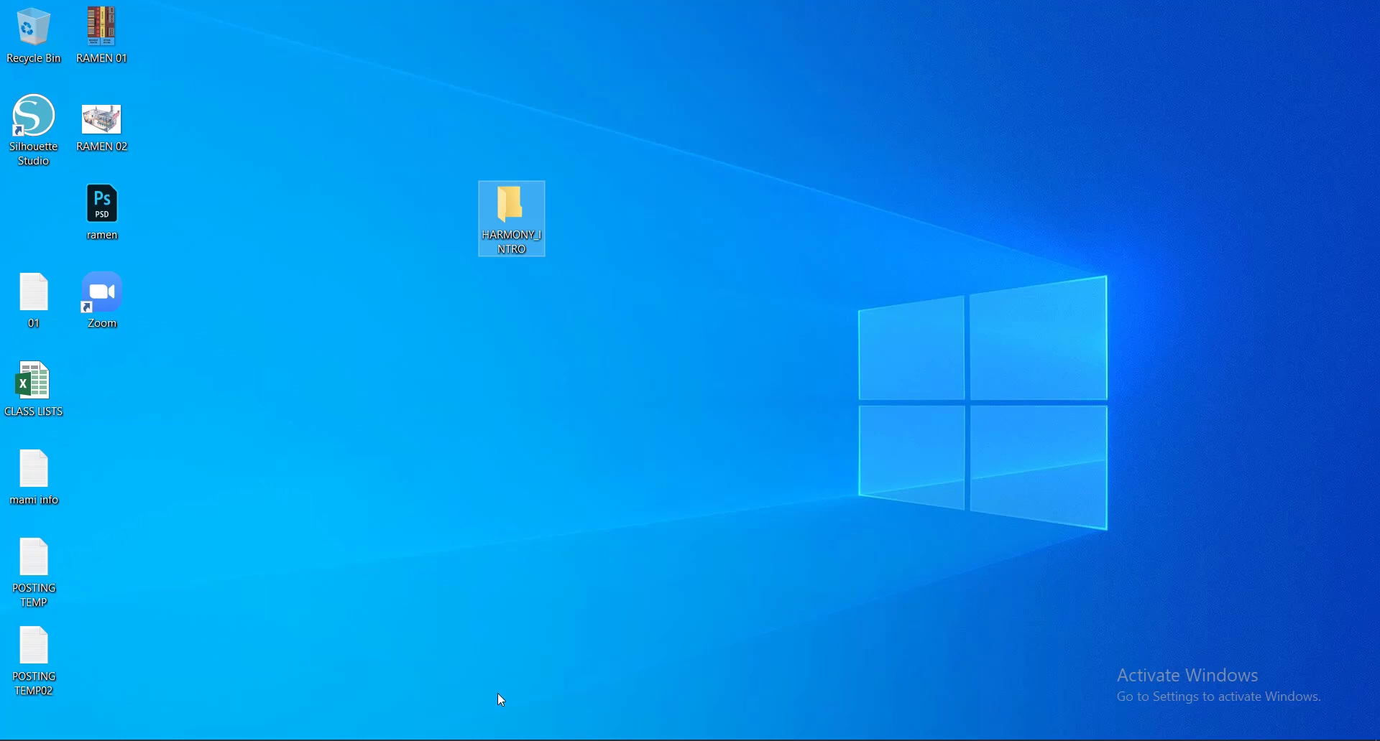
Search the installed apps for "har" and launch Harmony Premium.
click(18, 740)
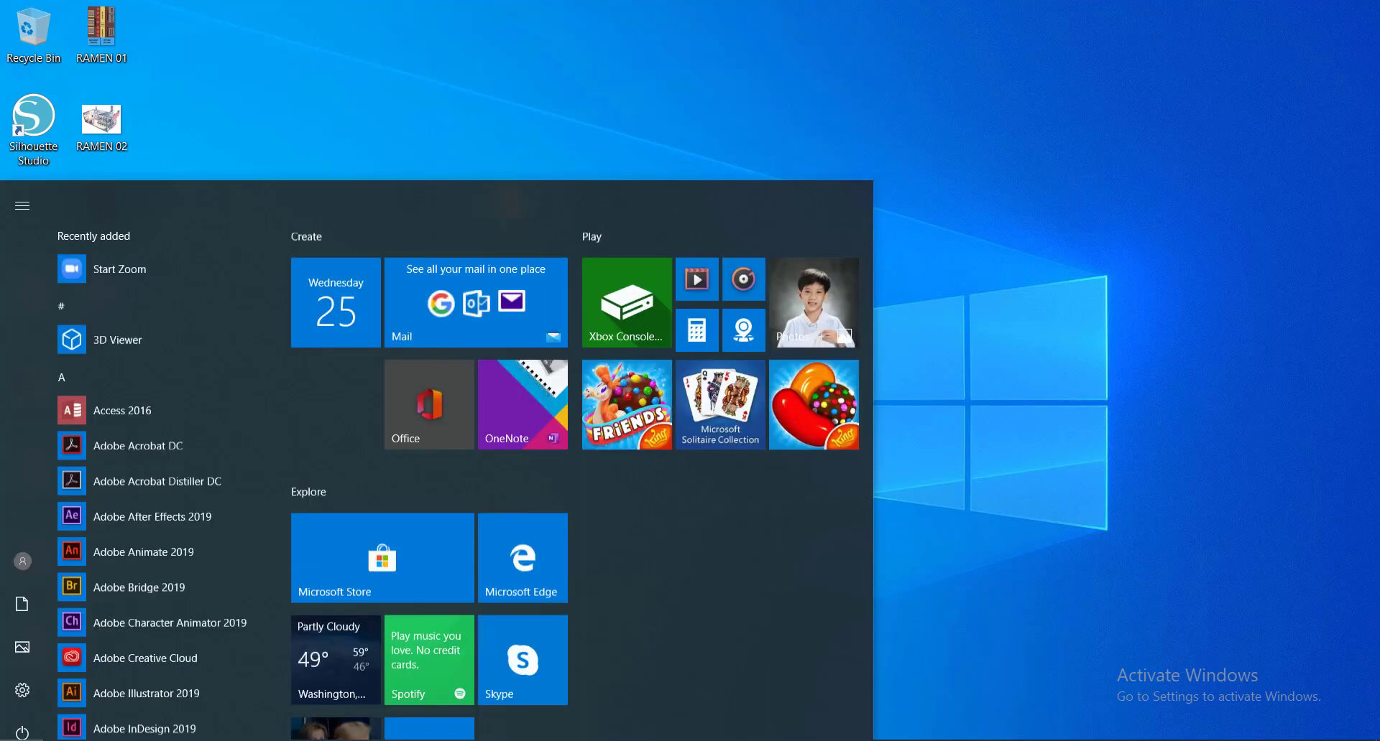
text(ha)
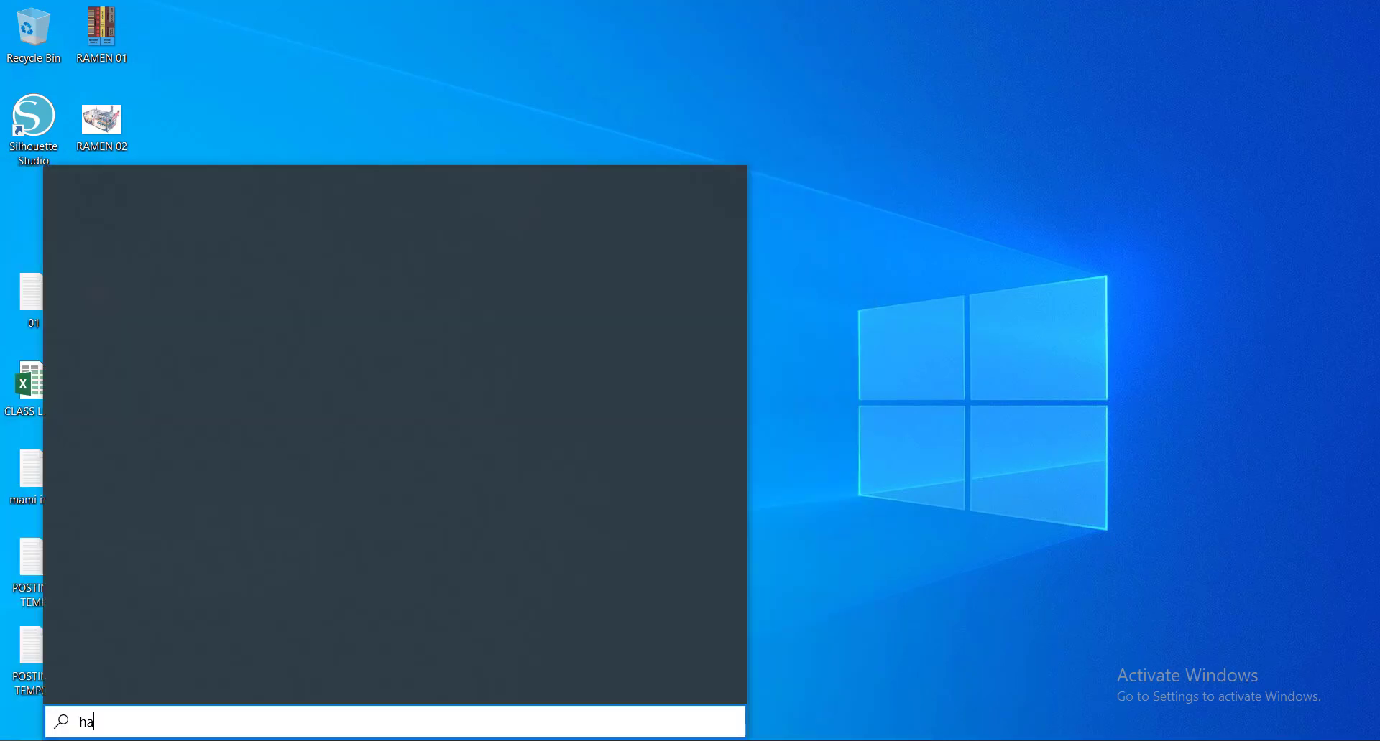
text(r)
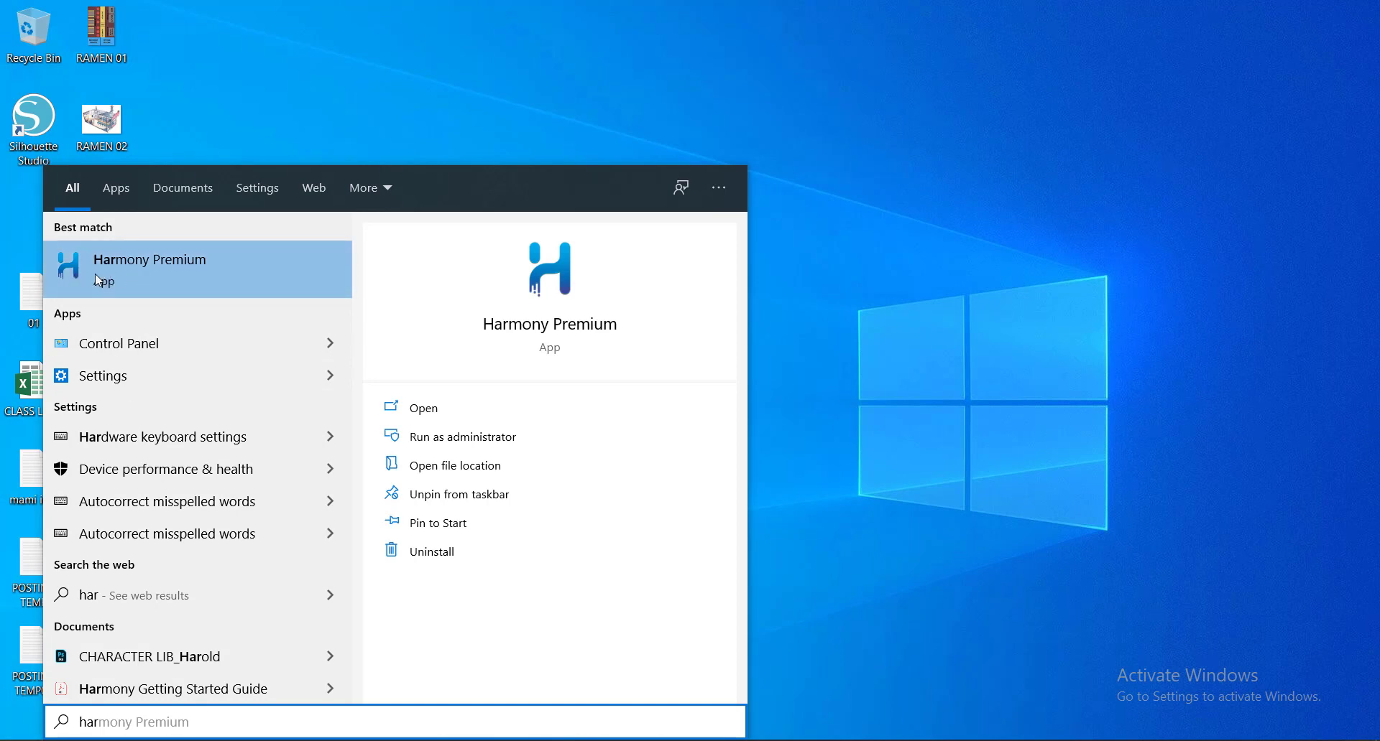
click(191, 272)
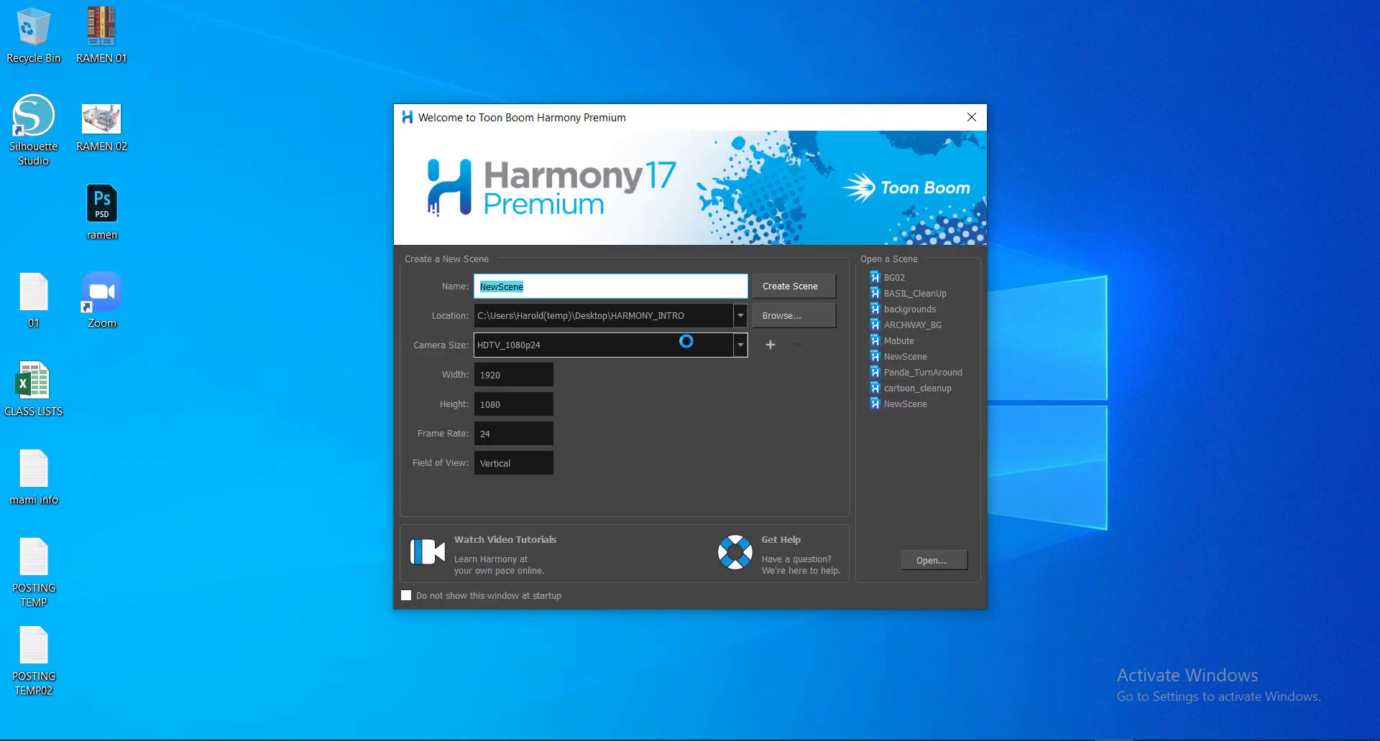
Review the camera size presets for the new scene and choose HDTV_1080p24.
click(740, 348)
click(740, 349)
click(740, 348)
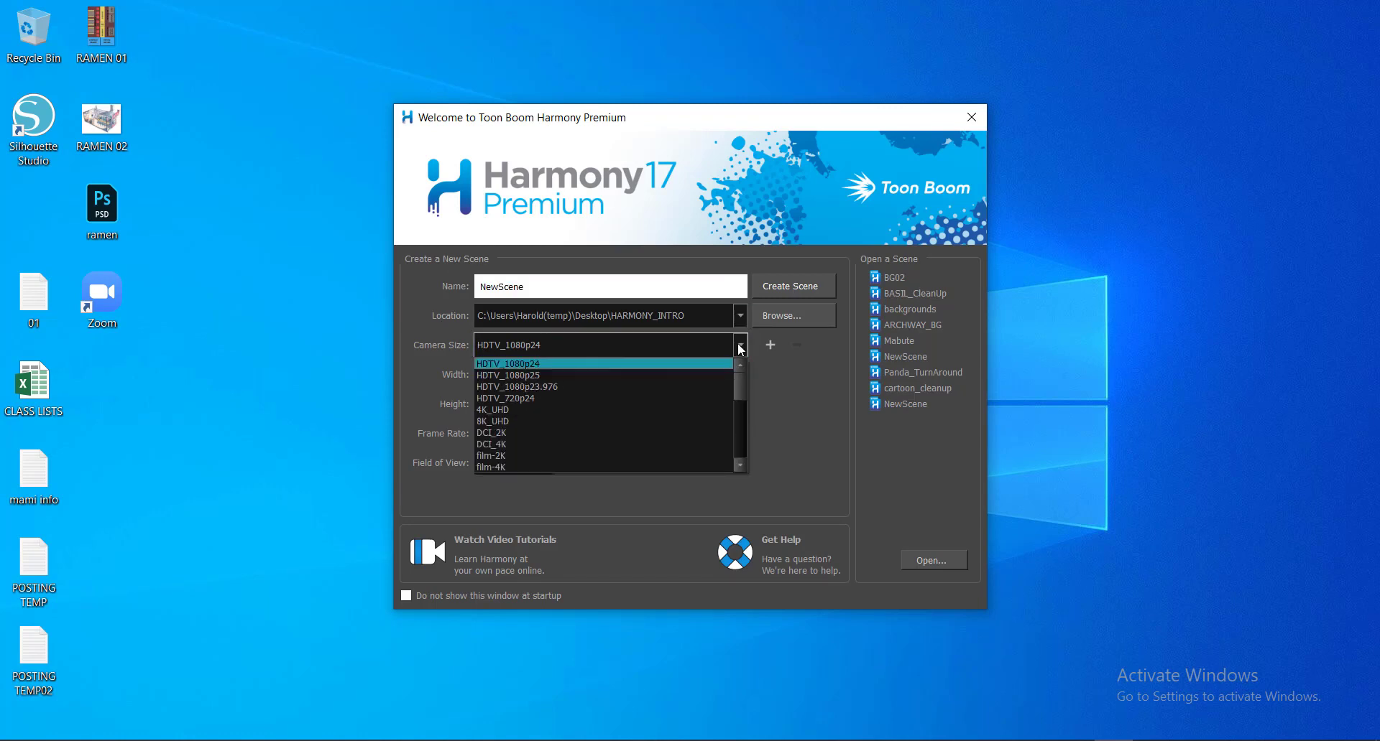
click(740, 348)
click(740, 348)
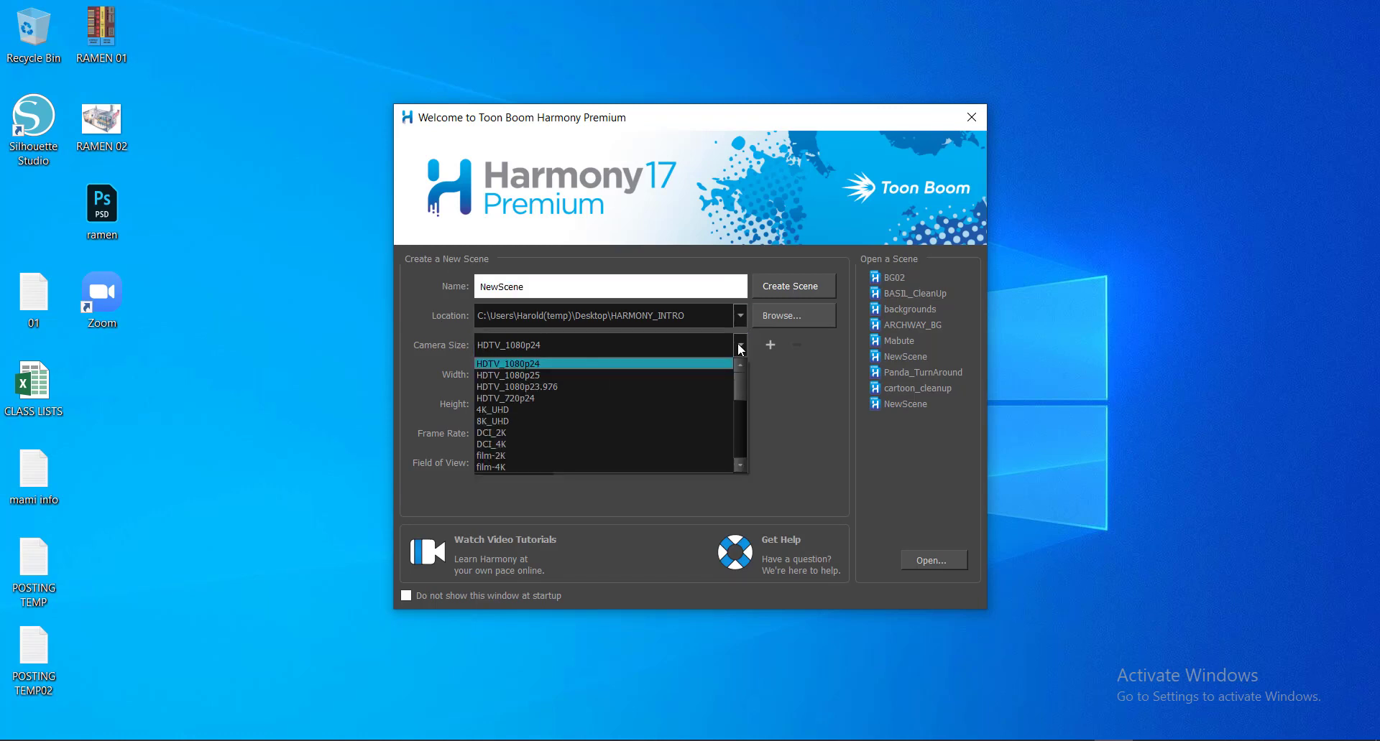
click(569, 364)
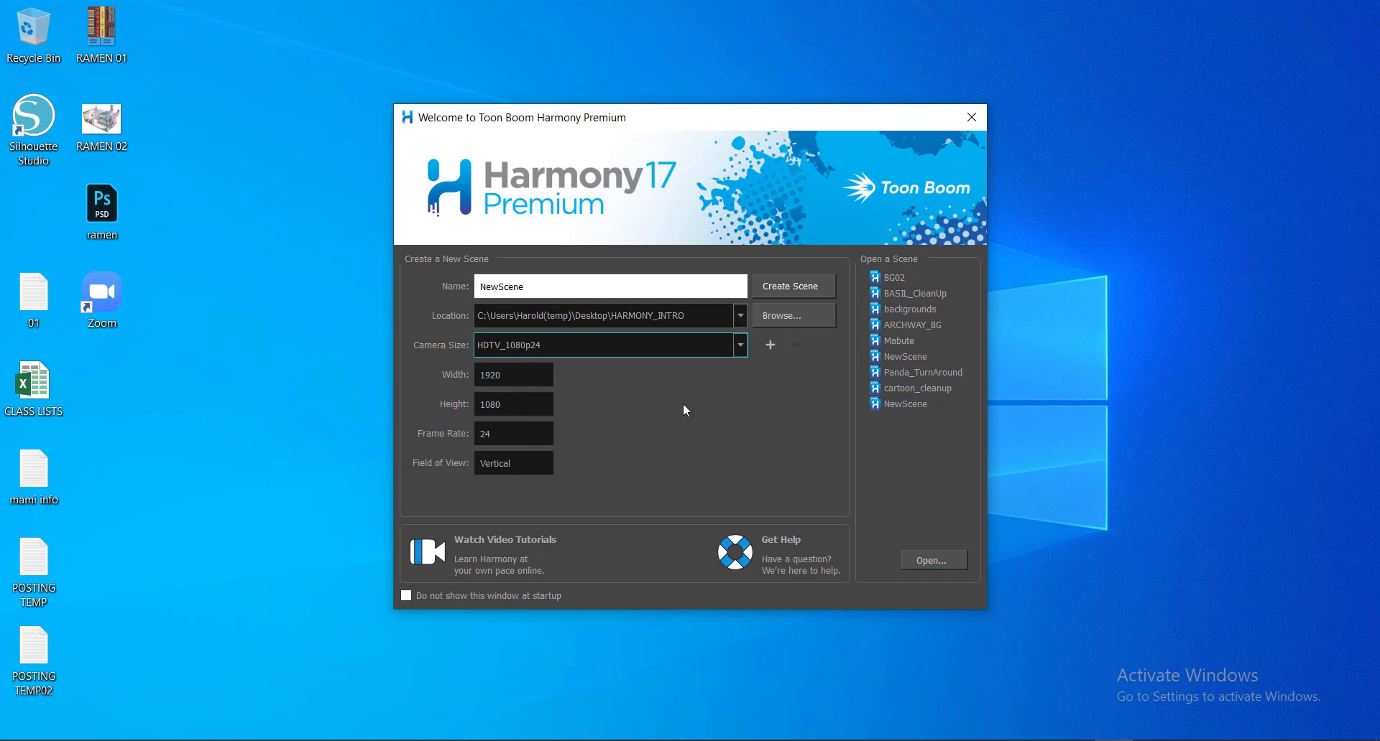
click(741, 346)
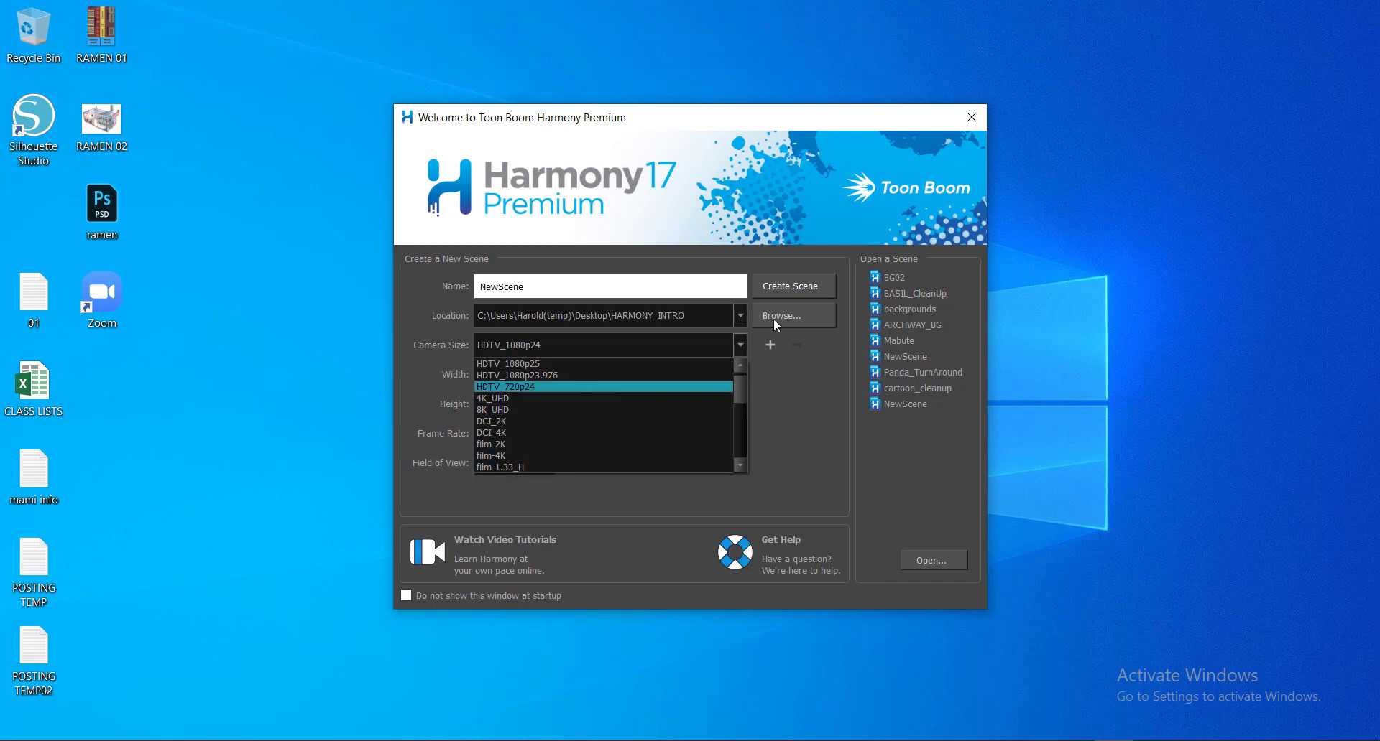
drag(744, 396, 743, 356)
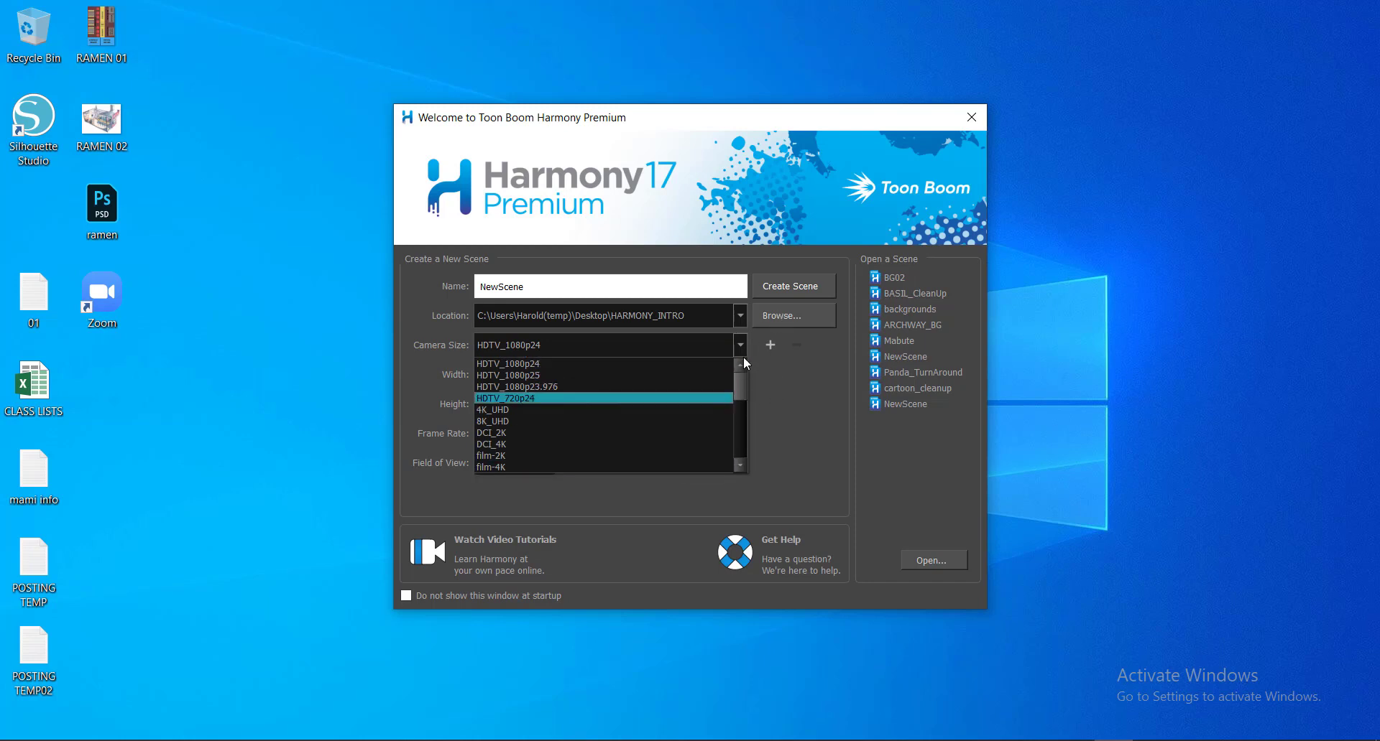
click(662, 355)
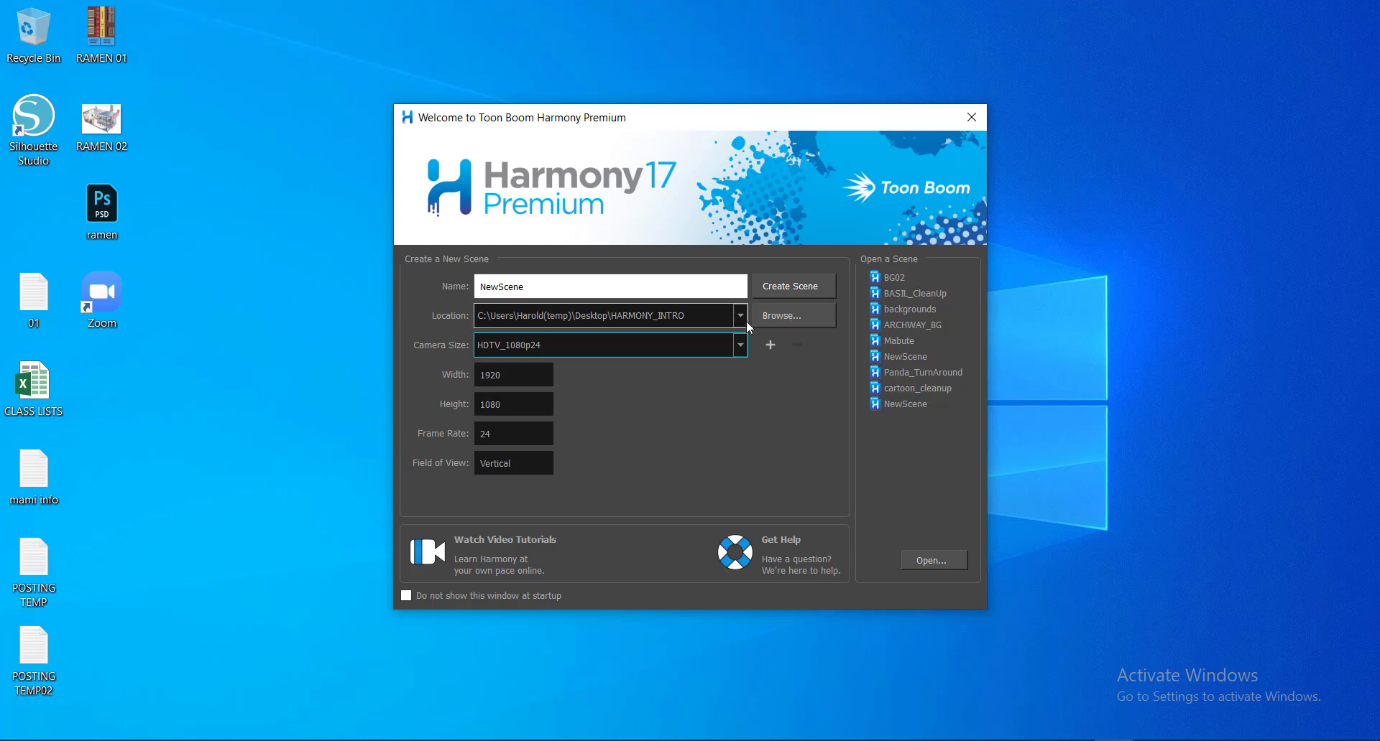
Set the new scene's location to the HARMONY_INTRO folder on the Desktop.
click(808, 314)
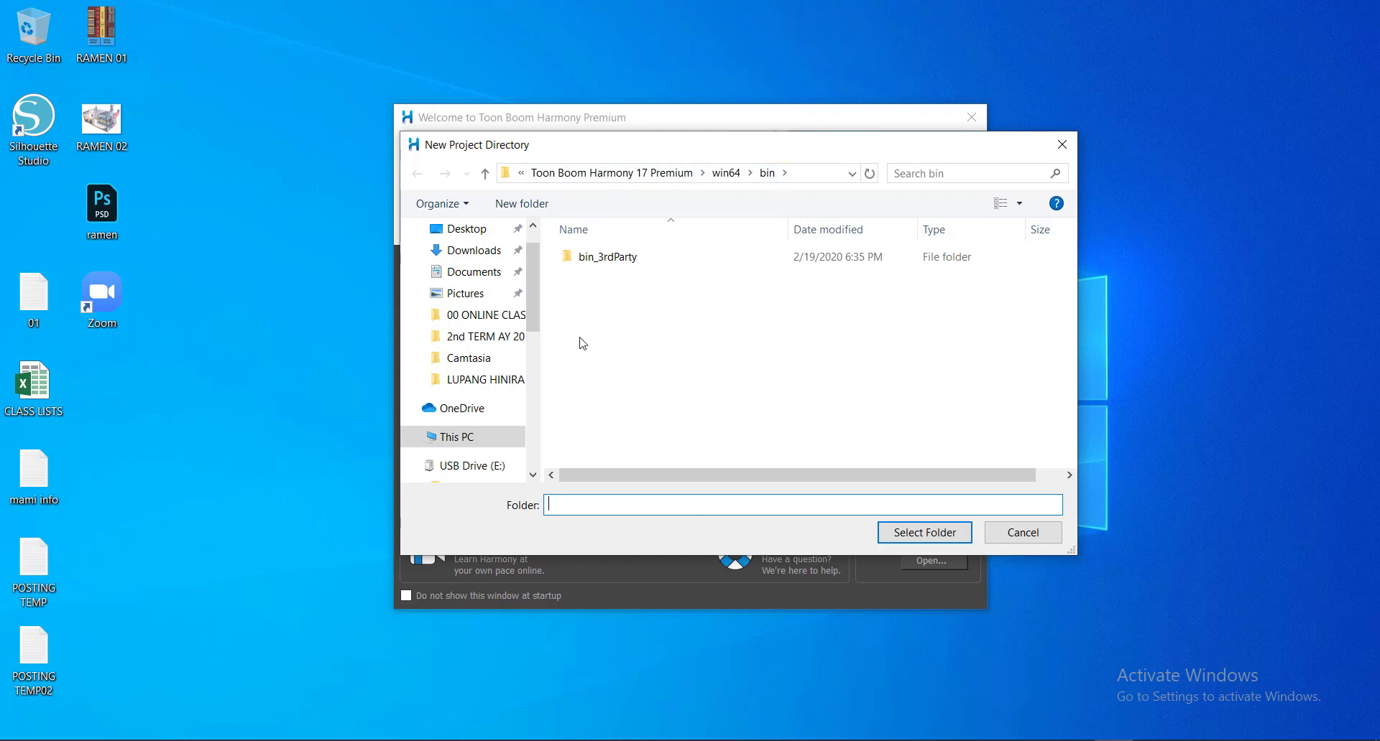
scroll(528, 239, up, 1)
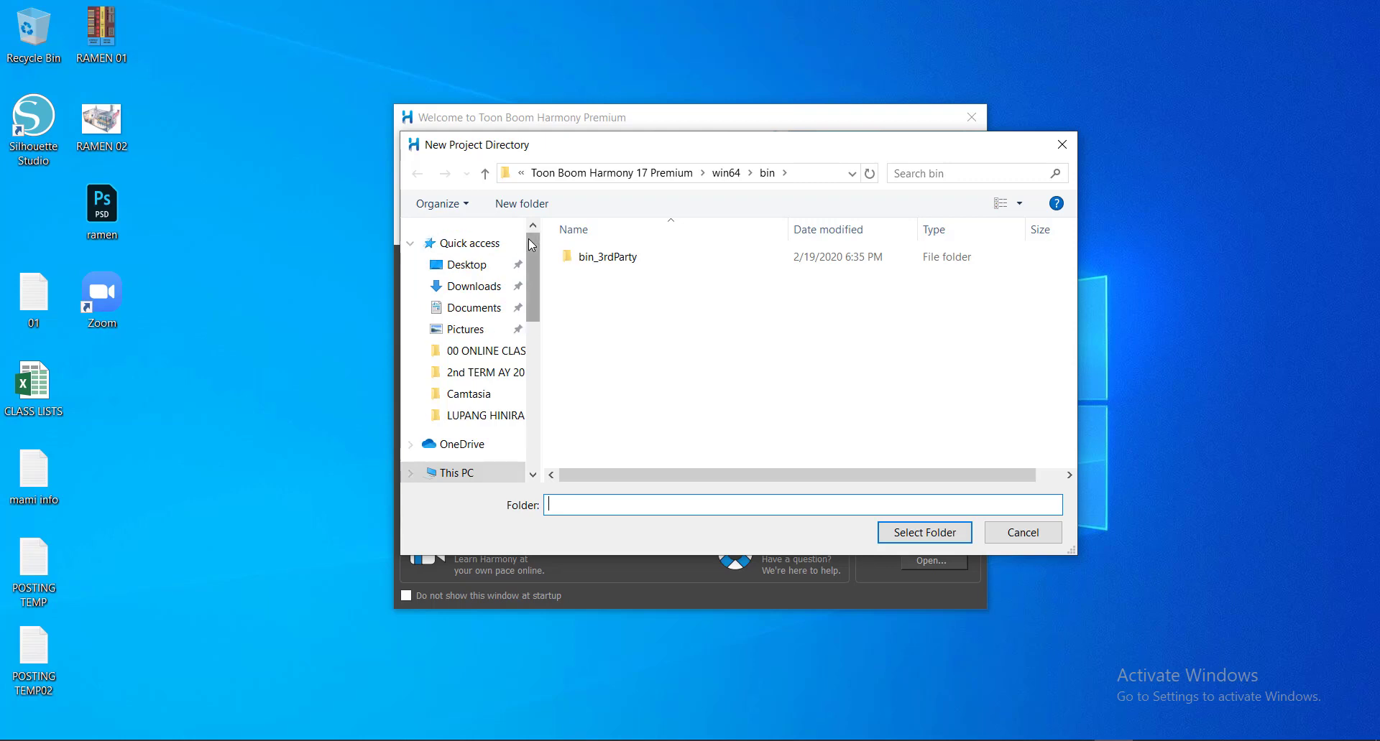
click(490, 267)
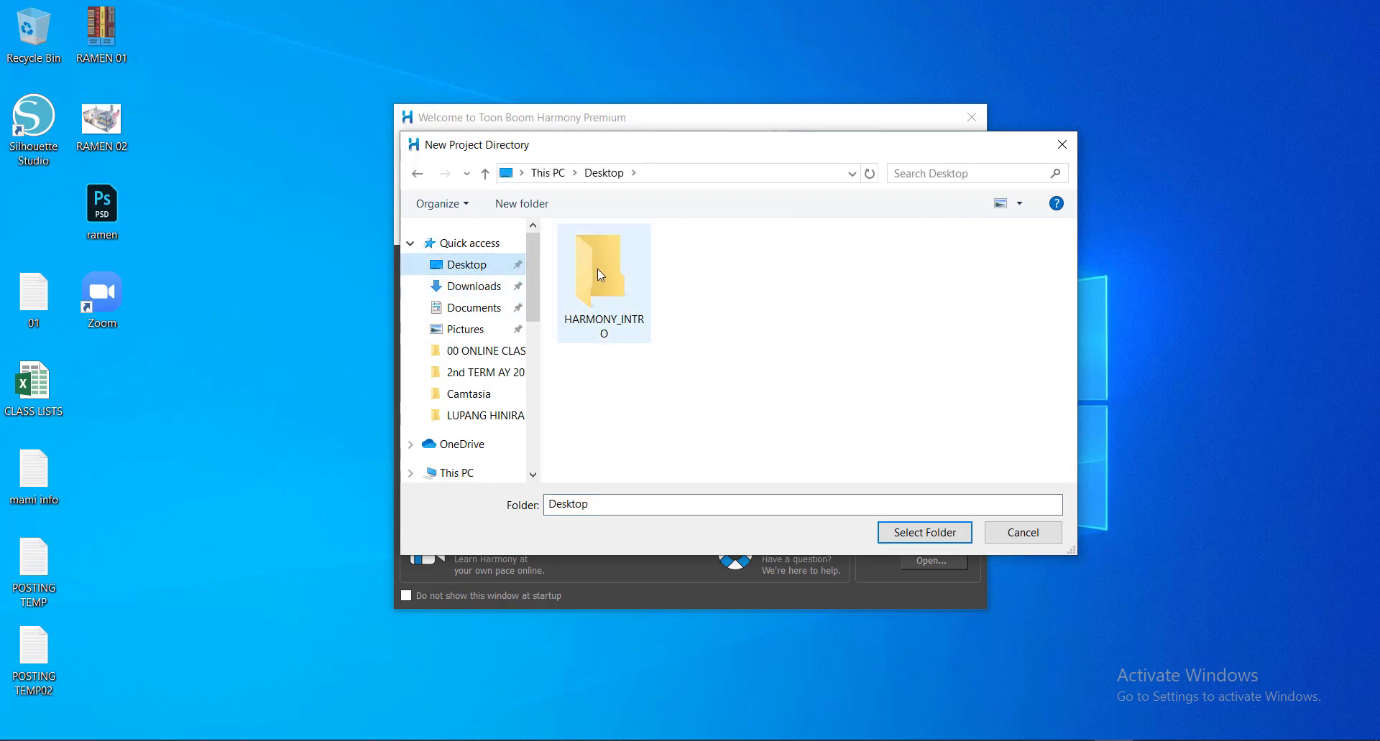
click(598, 270)
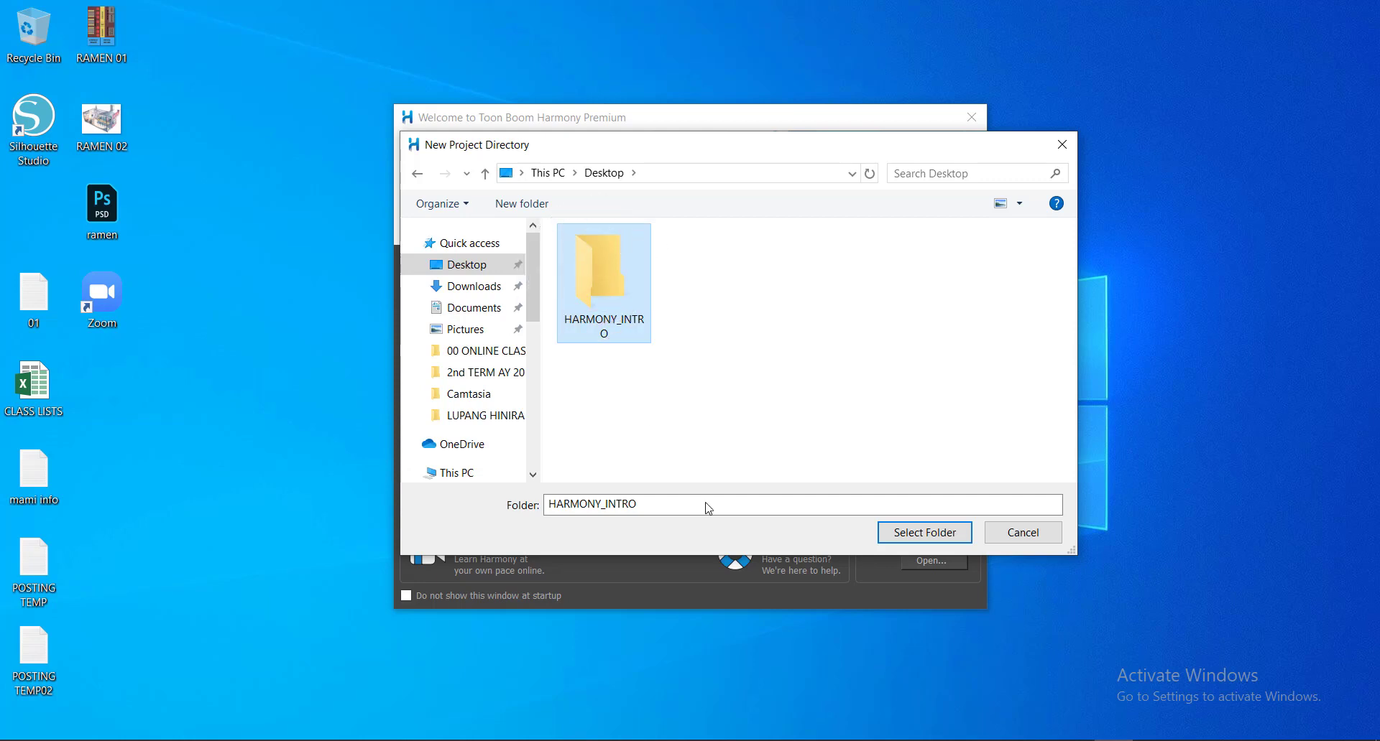
click(948, 537)
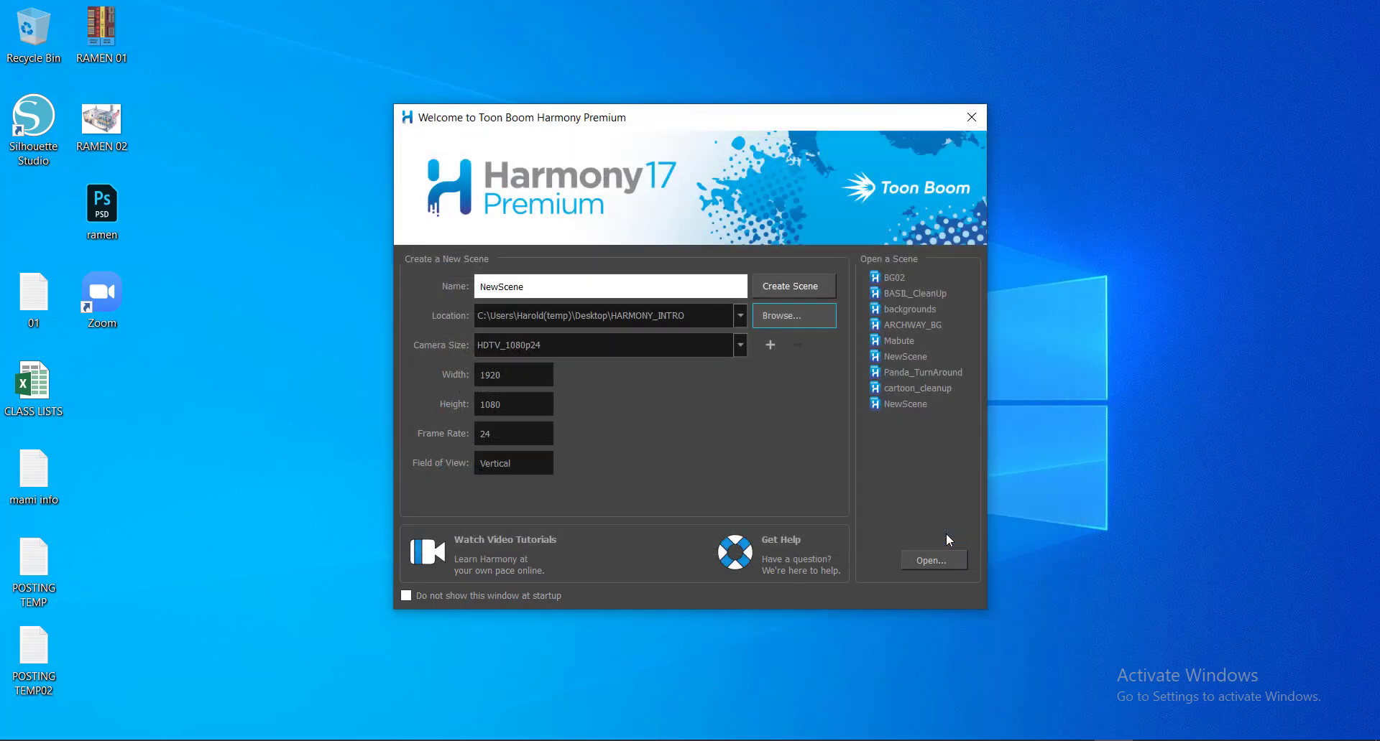
Name the new scene INTRO_practice and create it.
click(554, 286)
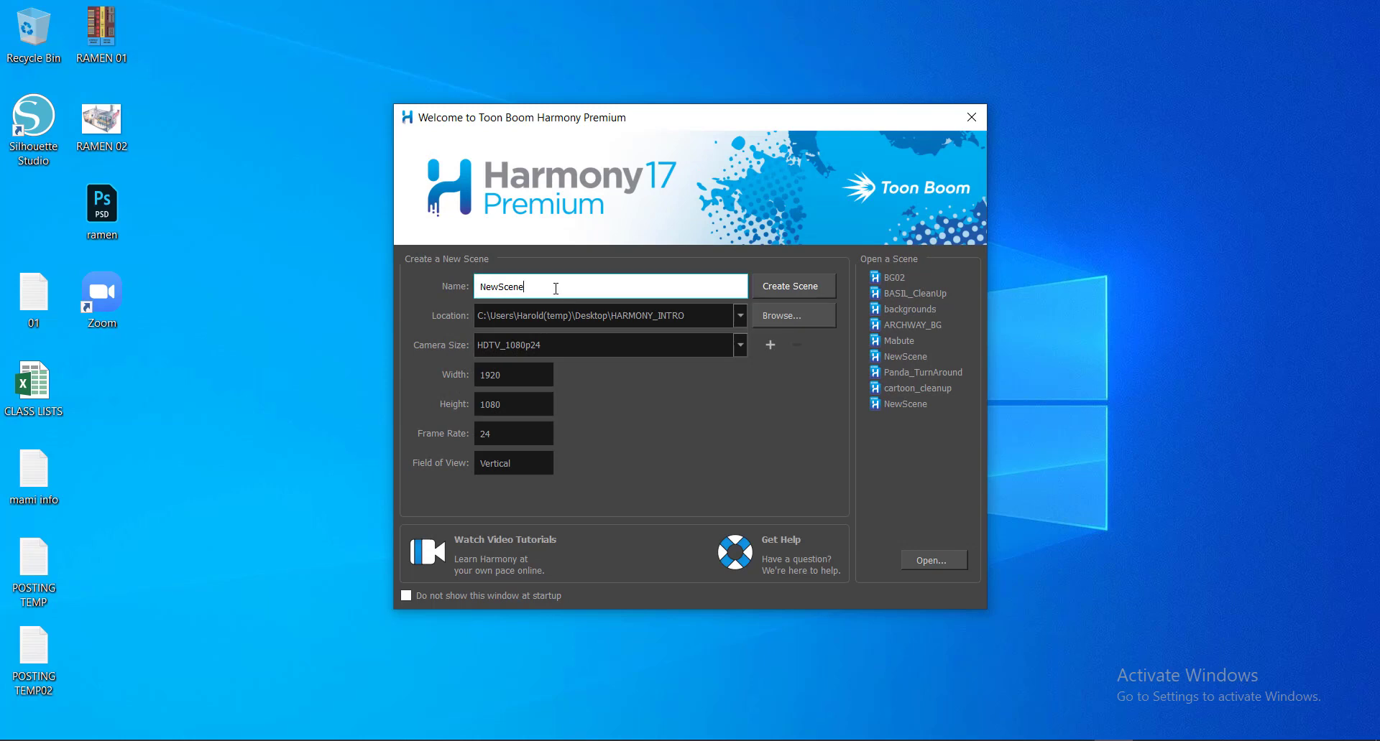
drag(554, 286, 460, 282)
text(INTRO_)
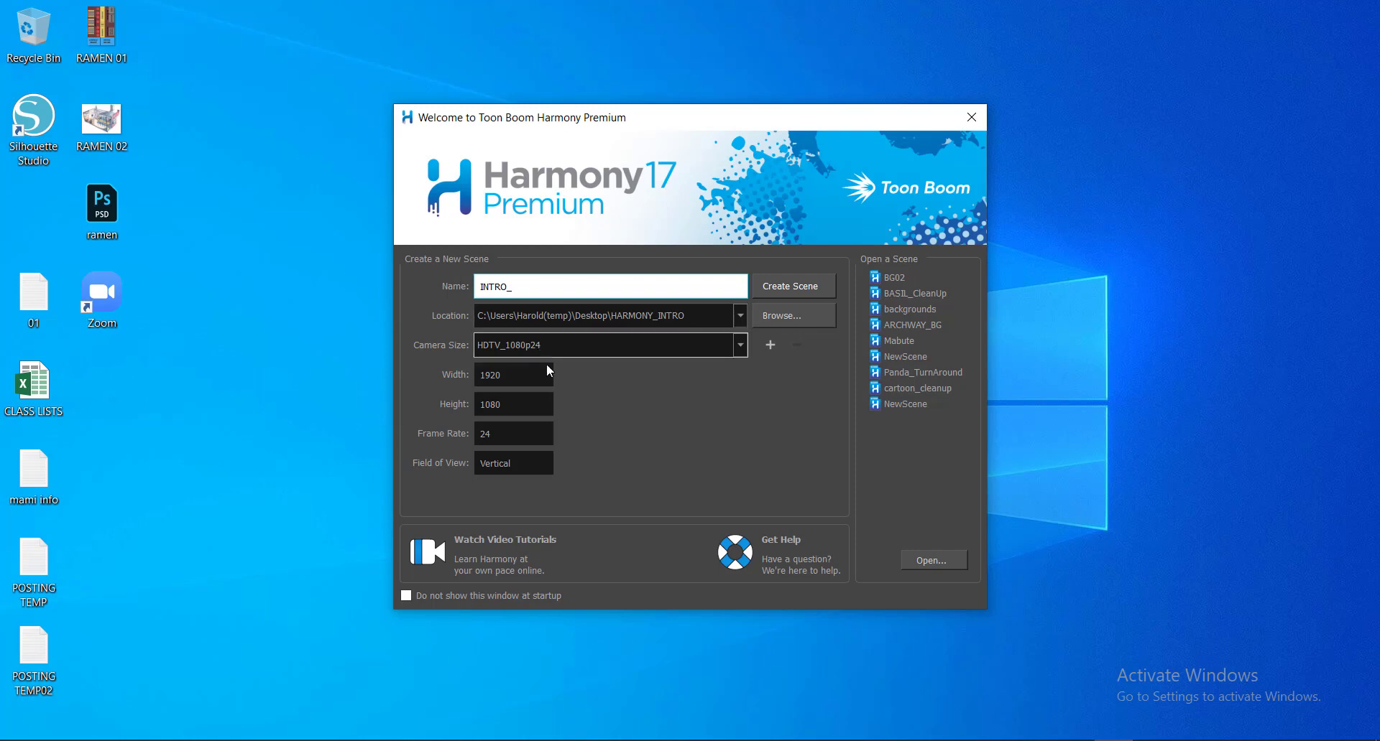
text(prac)
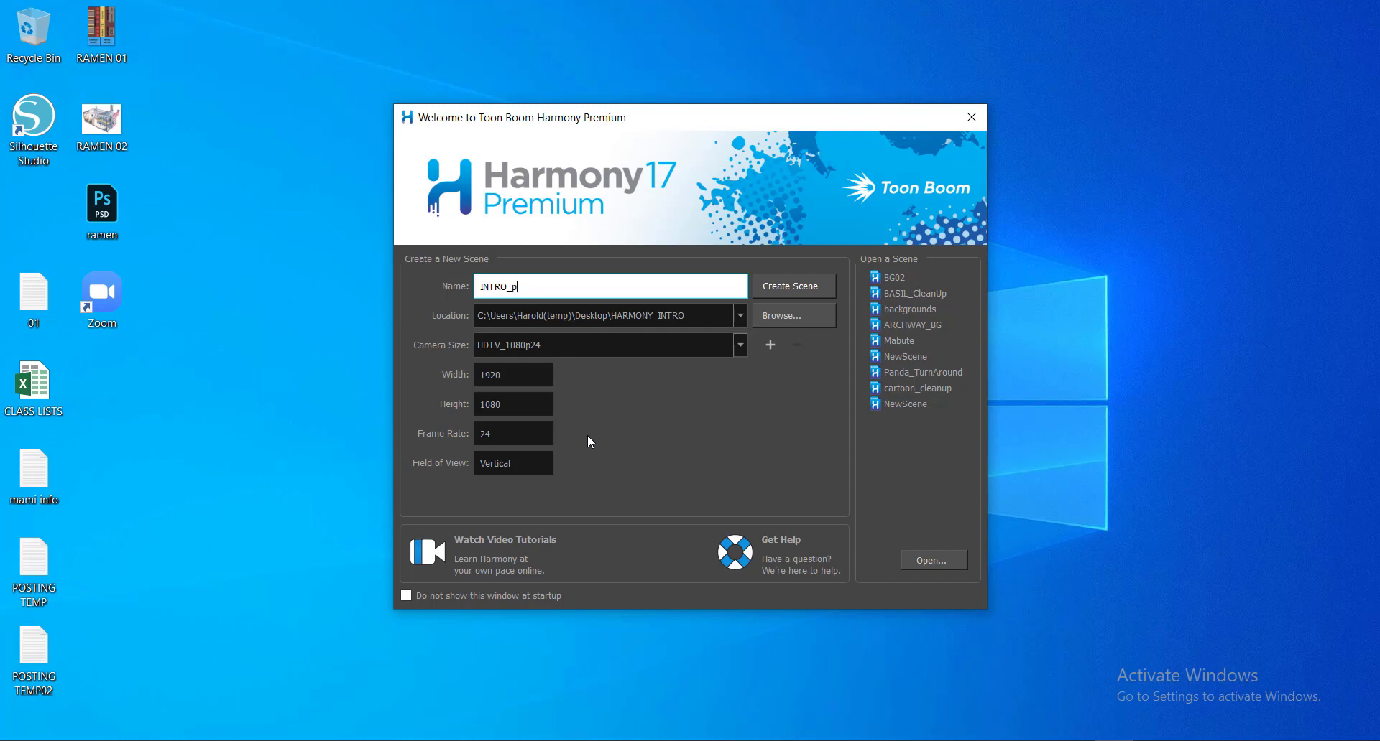
text(tice)
click(815, 287)
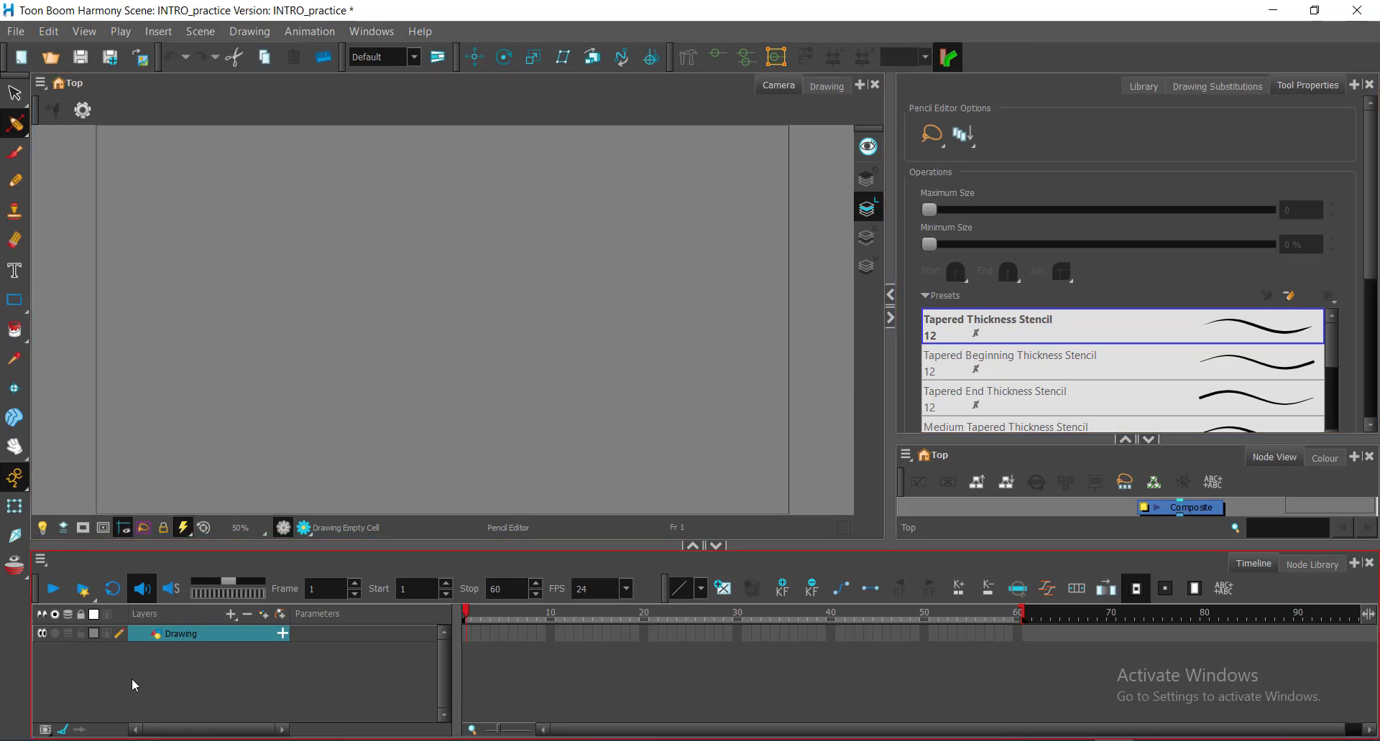
Switch to the desktop and open the INTRO_practice project folder inside HARMONY_INTRO to inspect it.
click(1279, 16)
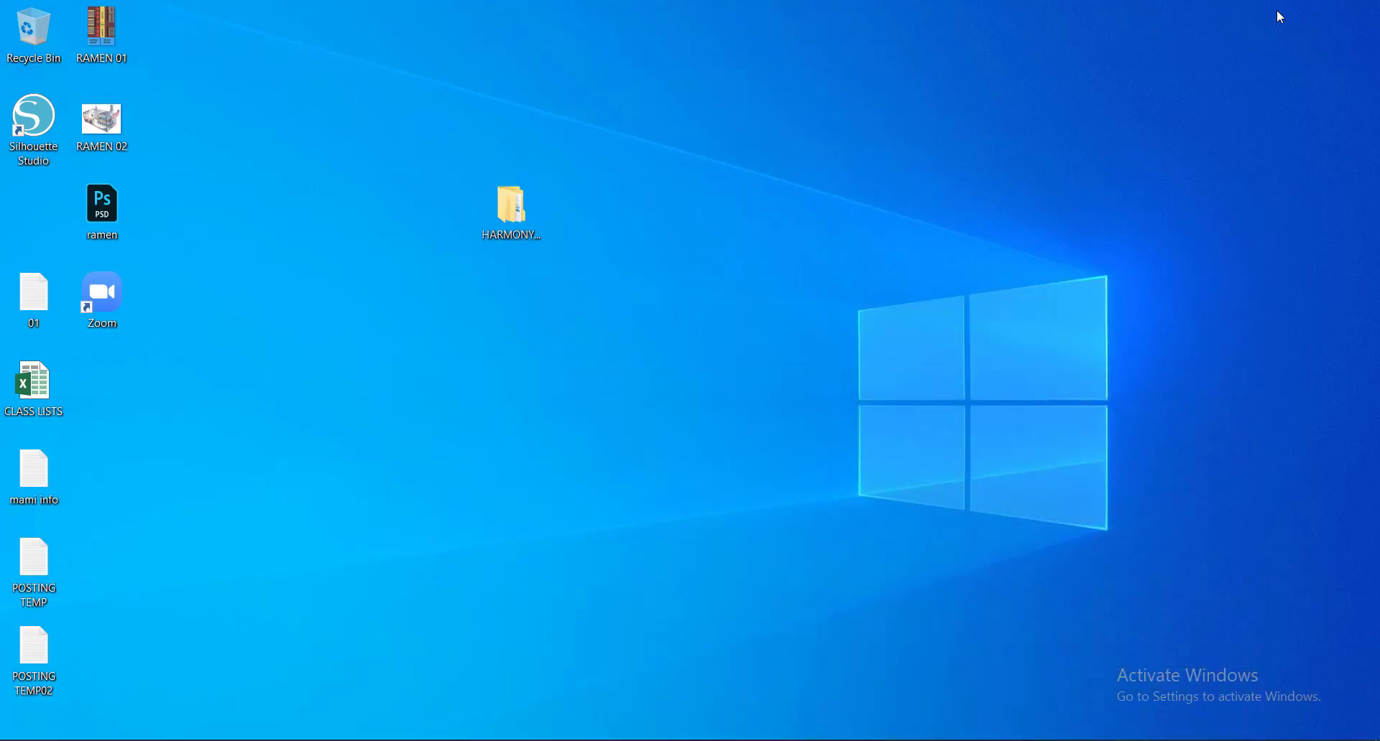
click(505, 221)
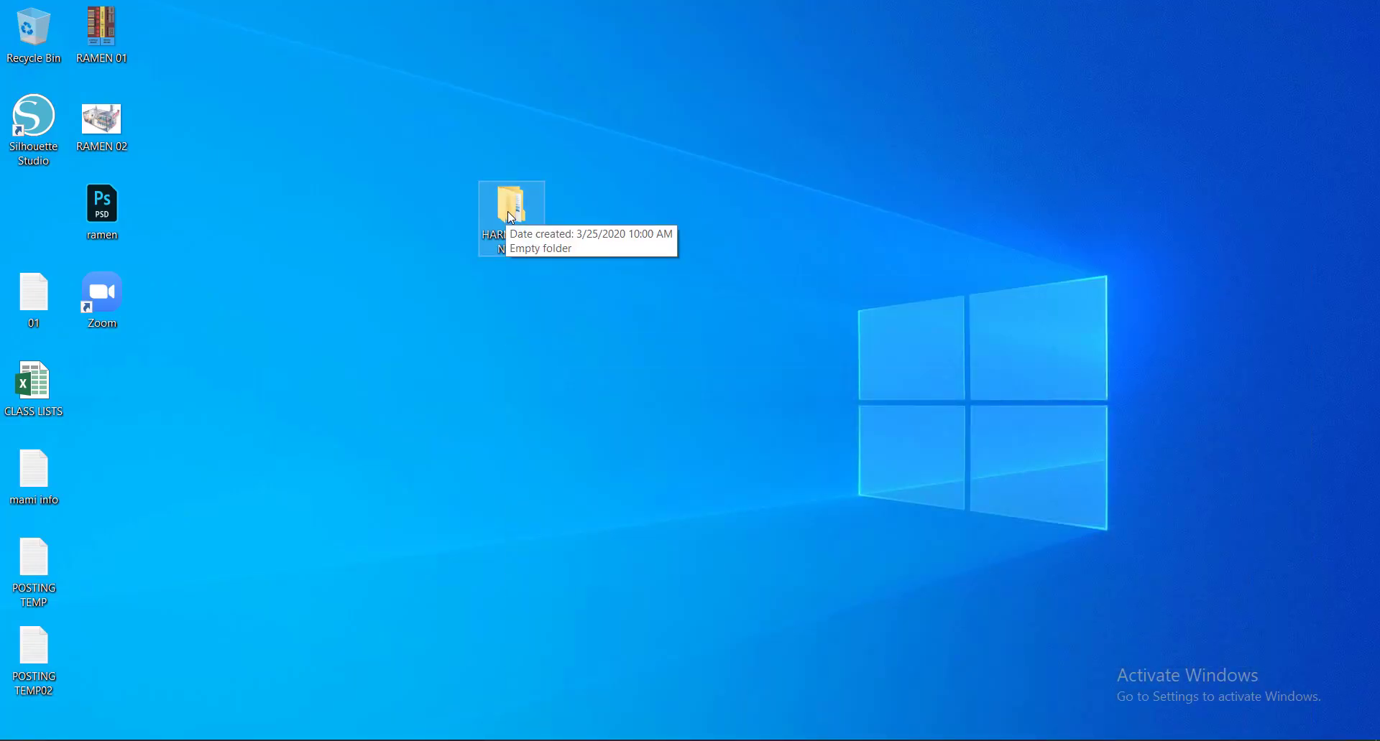
double_click(508, 217)
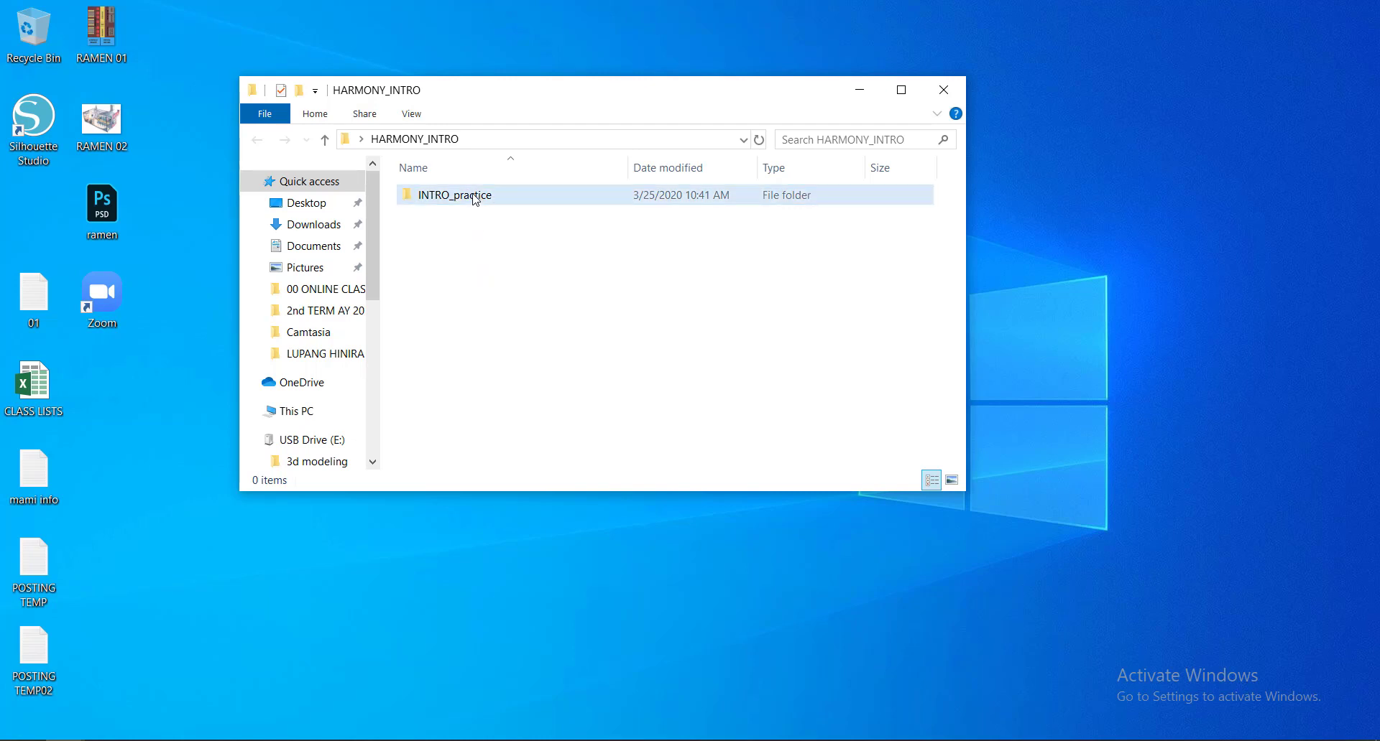
click(474, 199)
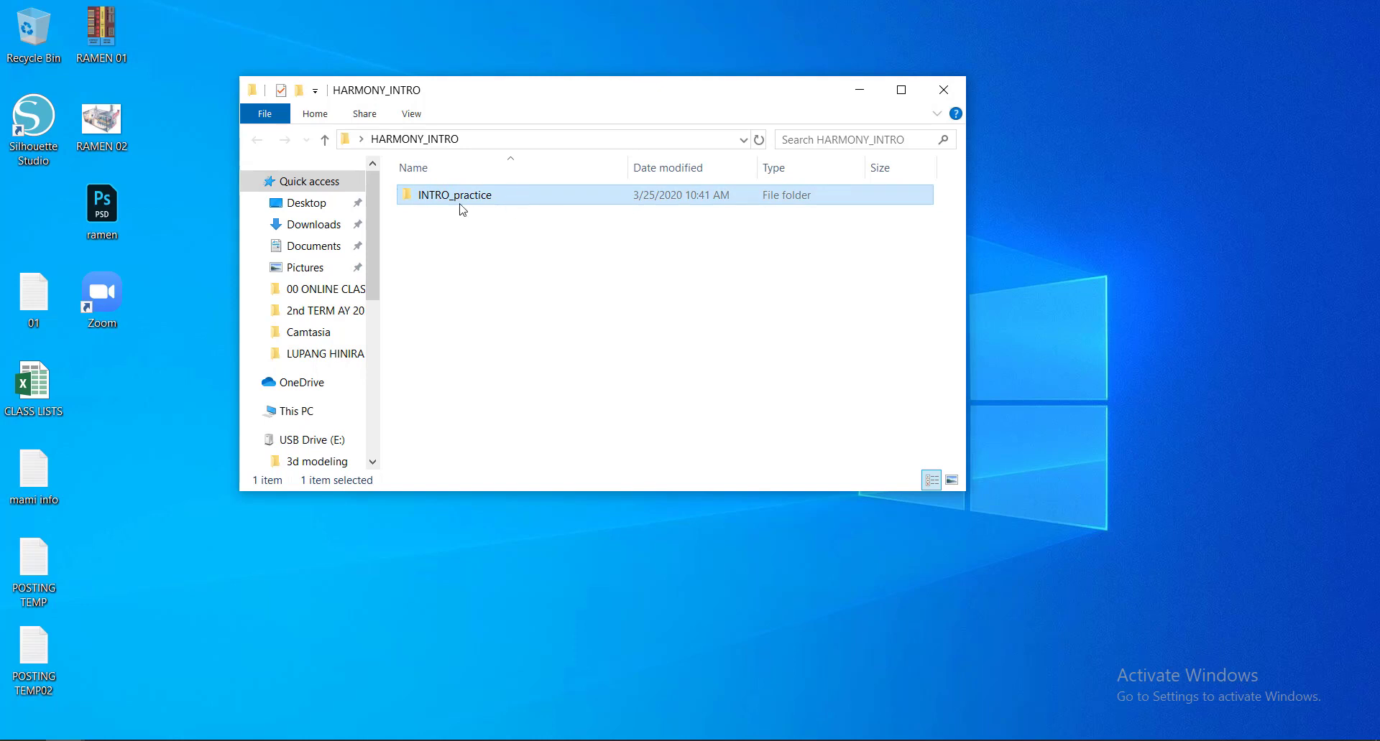
double_click(529, 203)
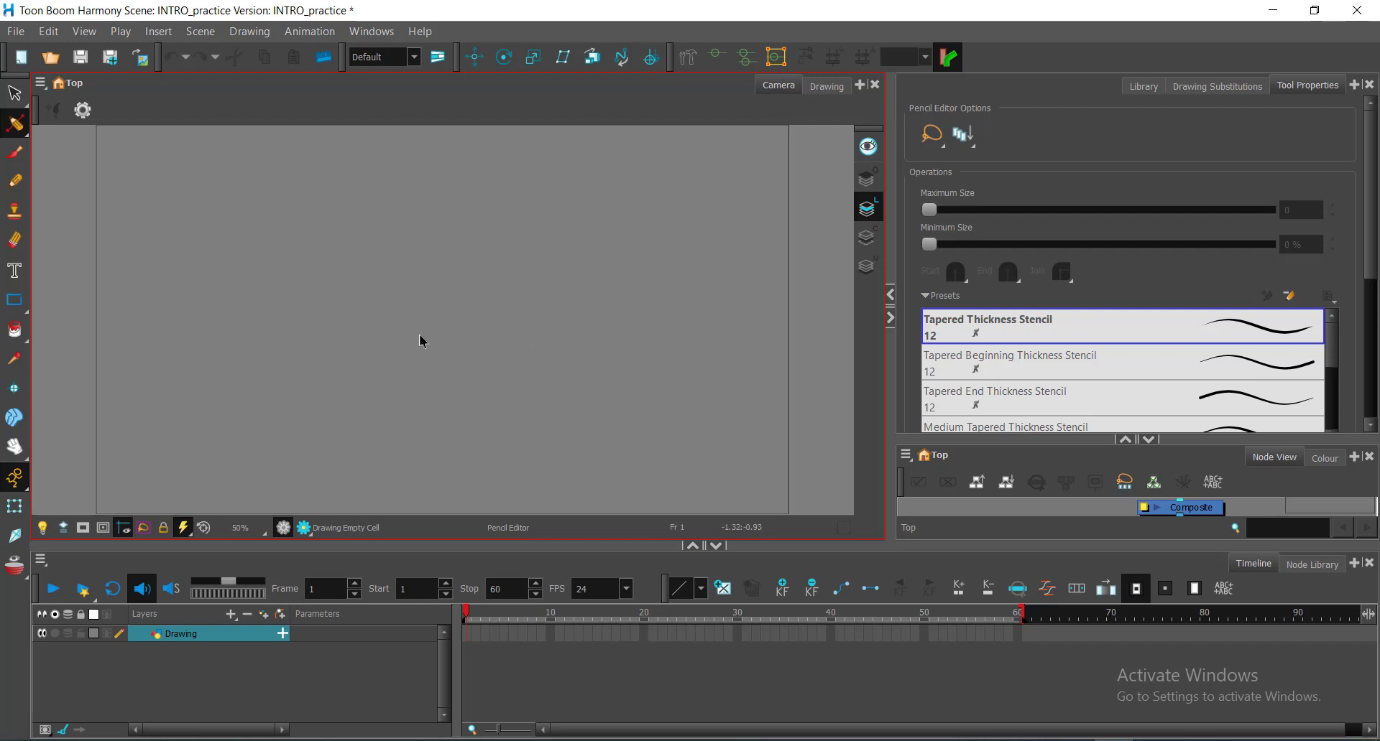
Save the INTRO_practice scene in Harmony.
click(16, 33)
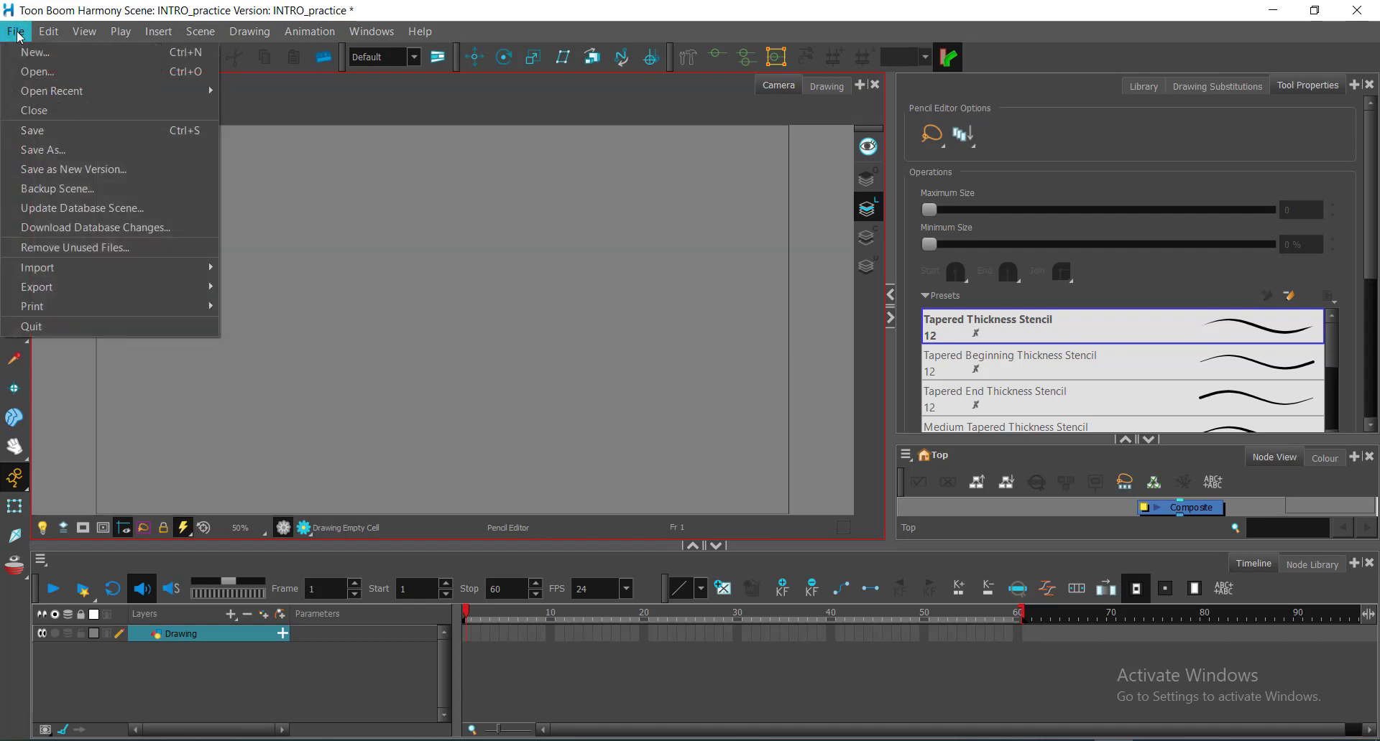
click(32, 131)
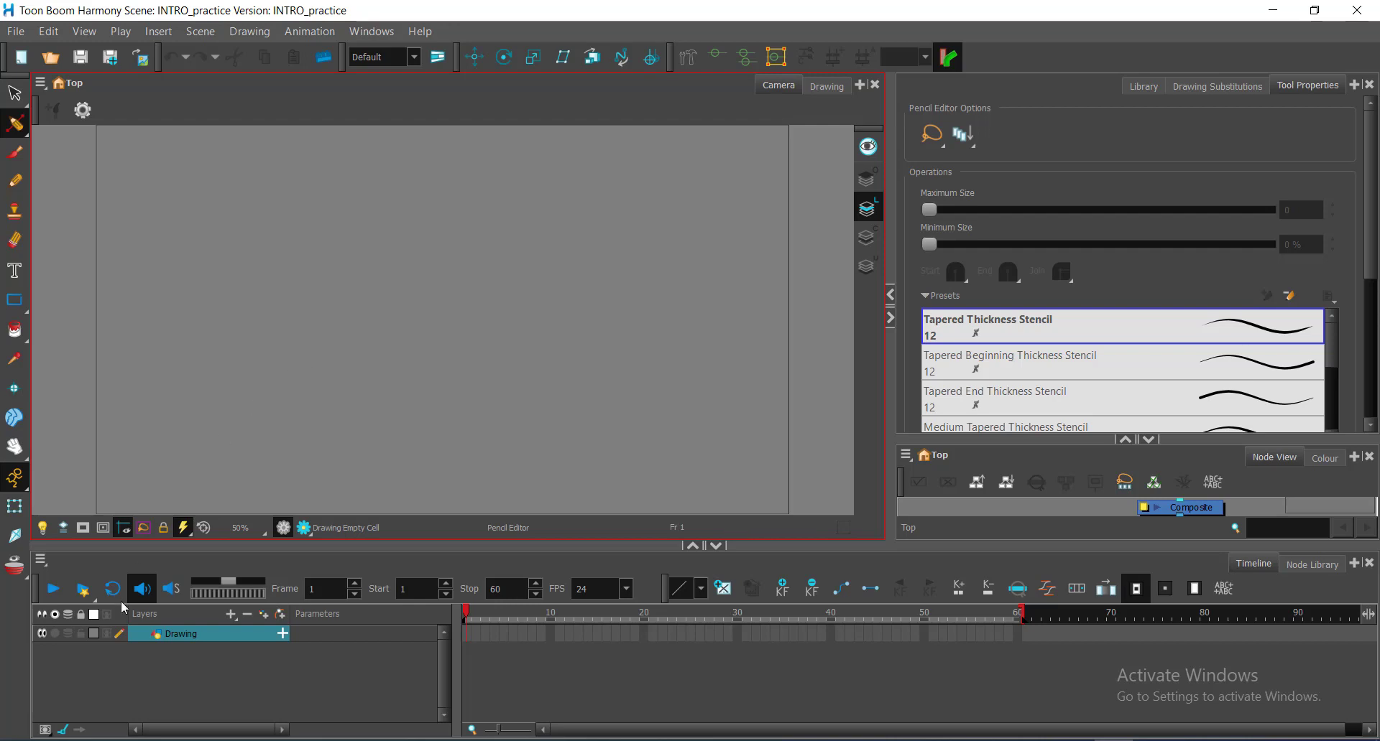
Switch to File Explorer, reopen INTRO_practice from its parent HARMONY_INTRO folder, and select the INTRO_practice XSTAGE file.
click(184, 740)
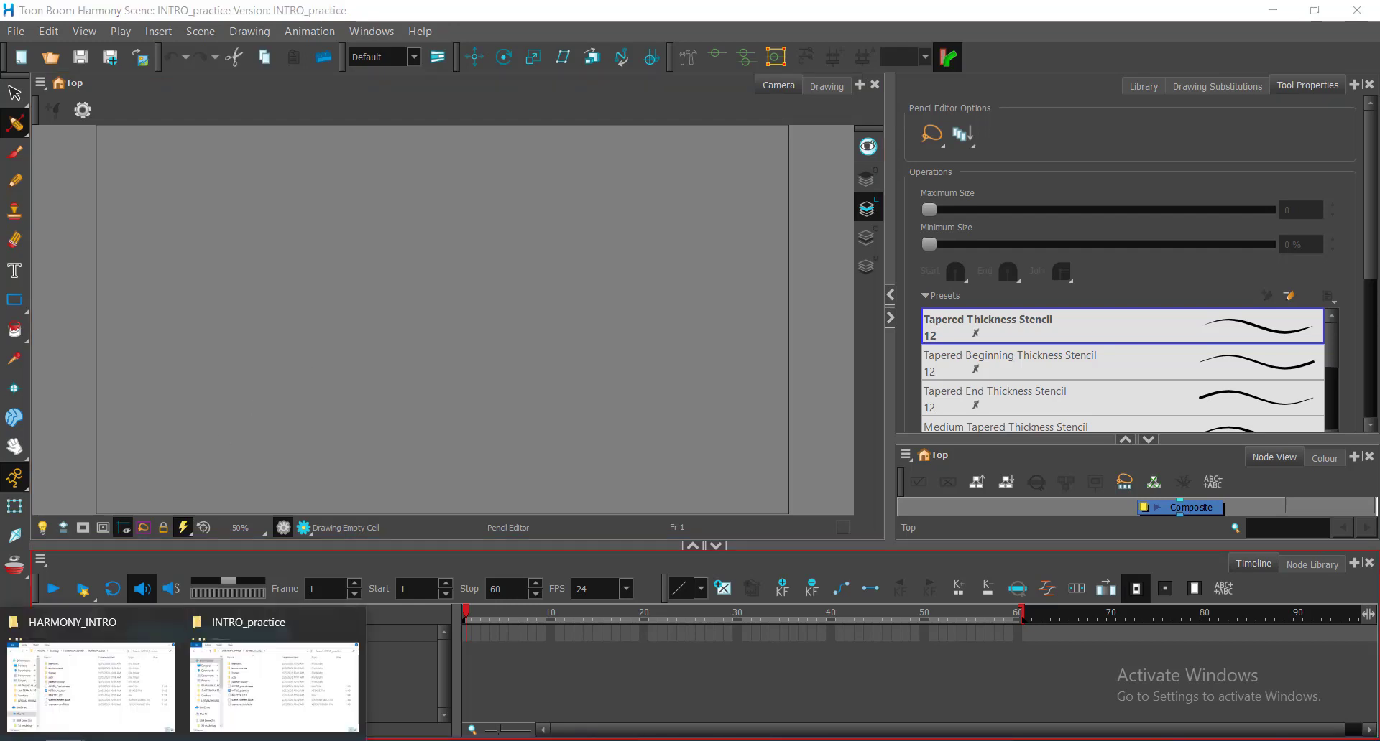
click(256, 692)
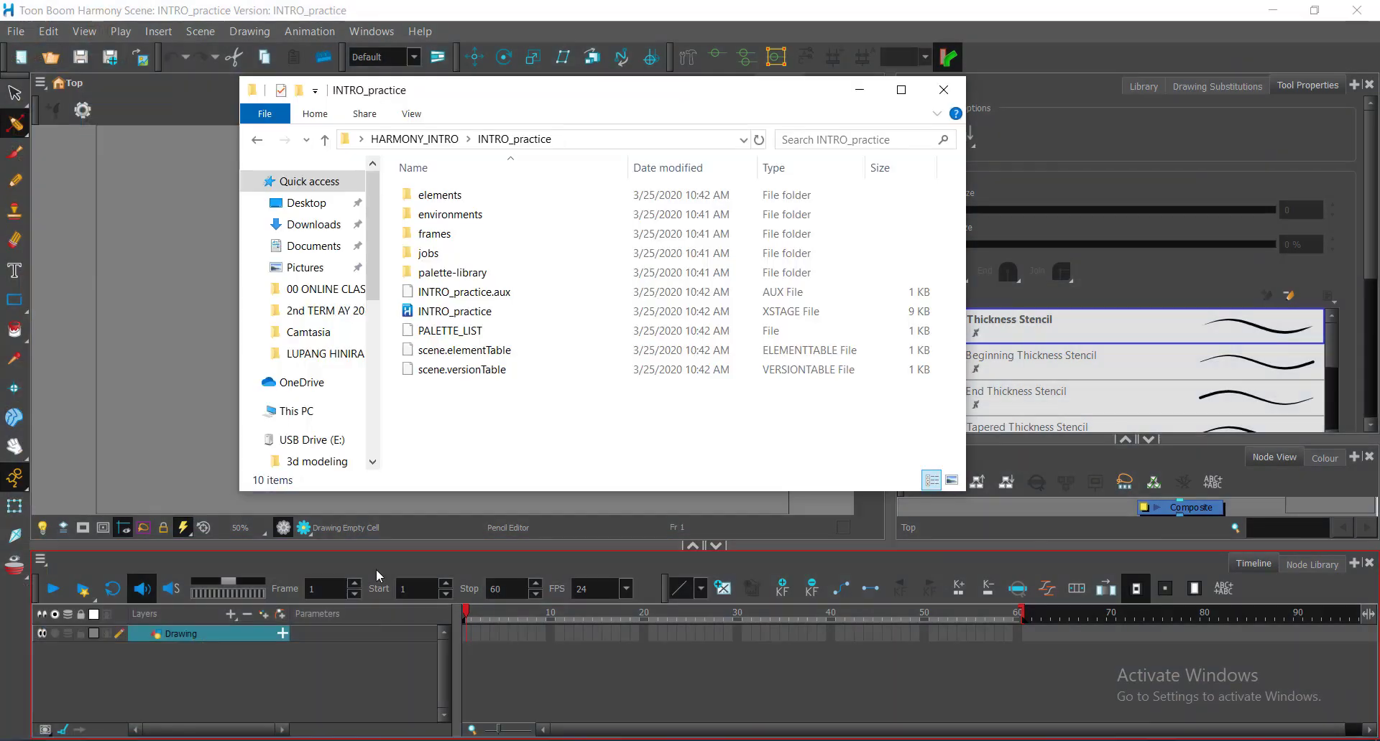
click(431, 141)
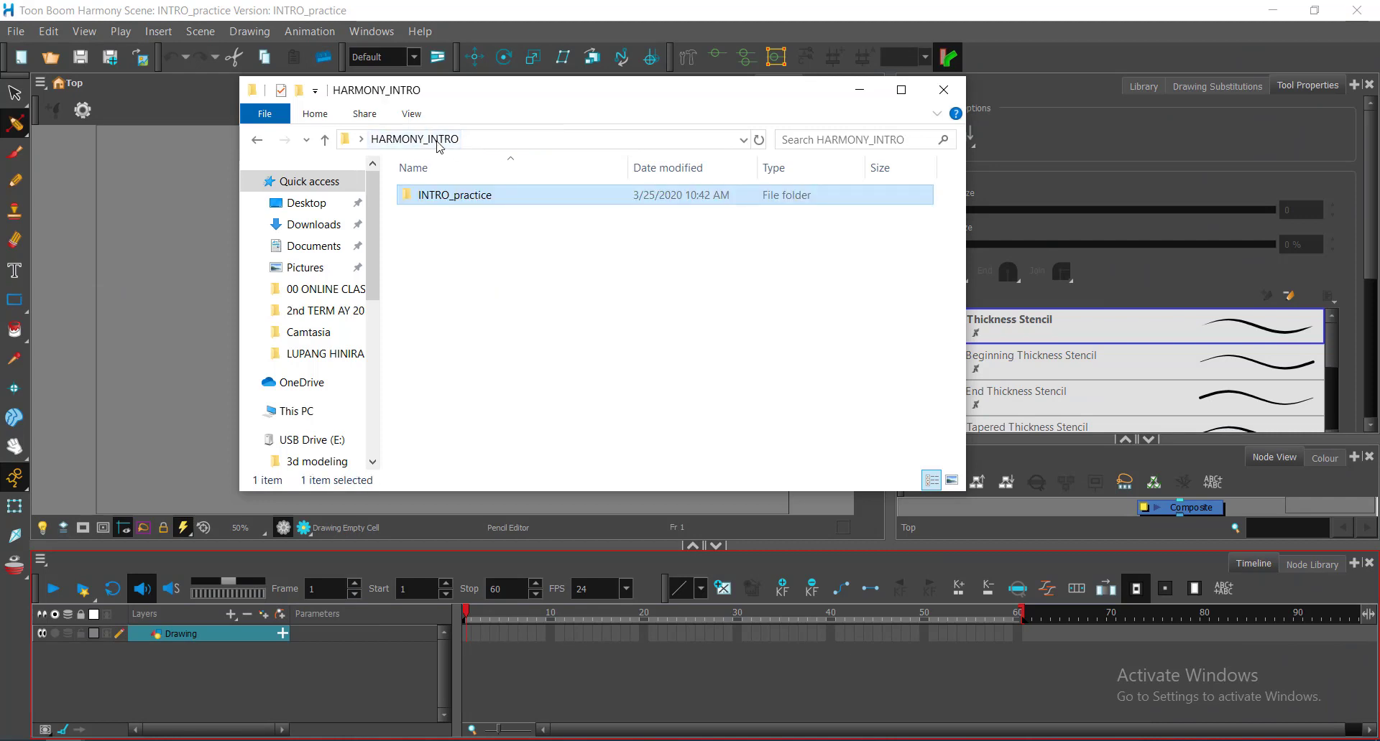
double_click(459, 199)
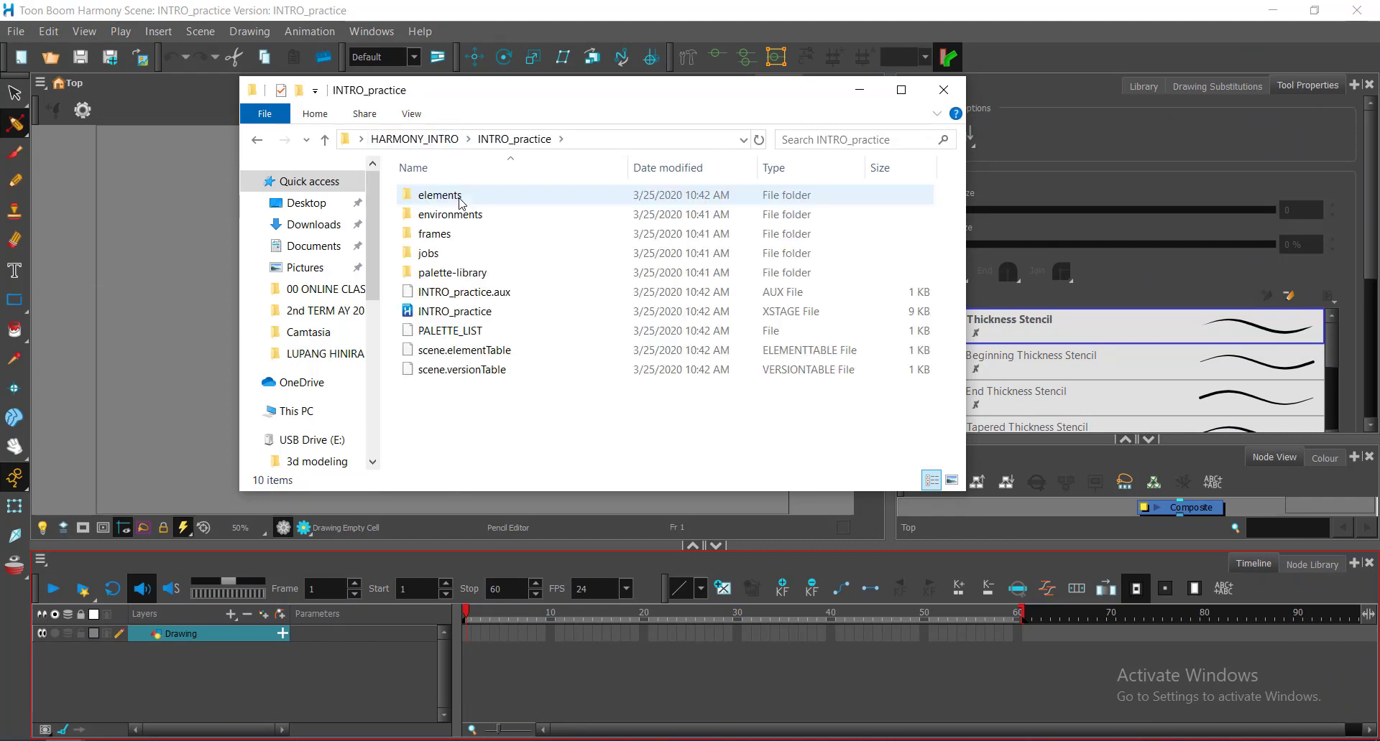
click(462, 317)
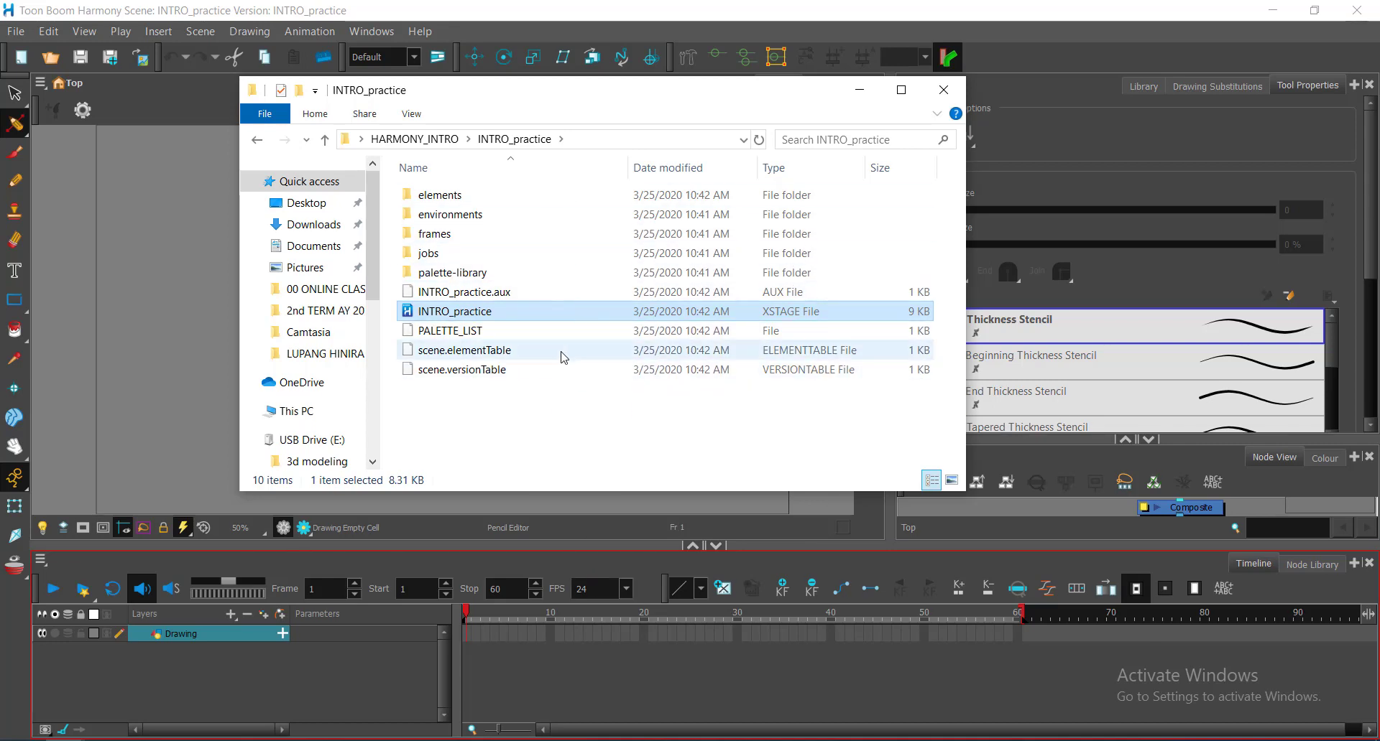
Deselect the INTRO_practice file and close its folder window to return to Harmony.
click(574, 426)
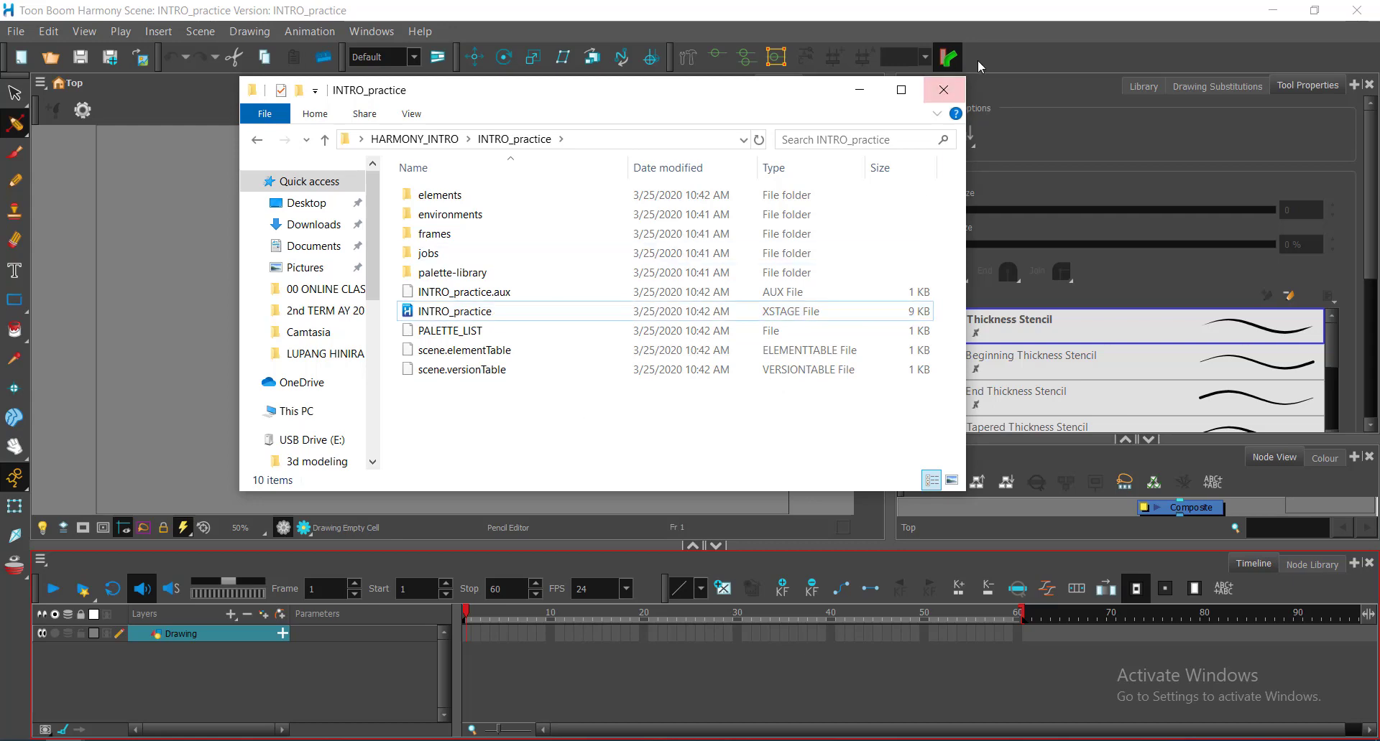
click(946, 93)
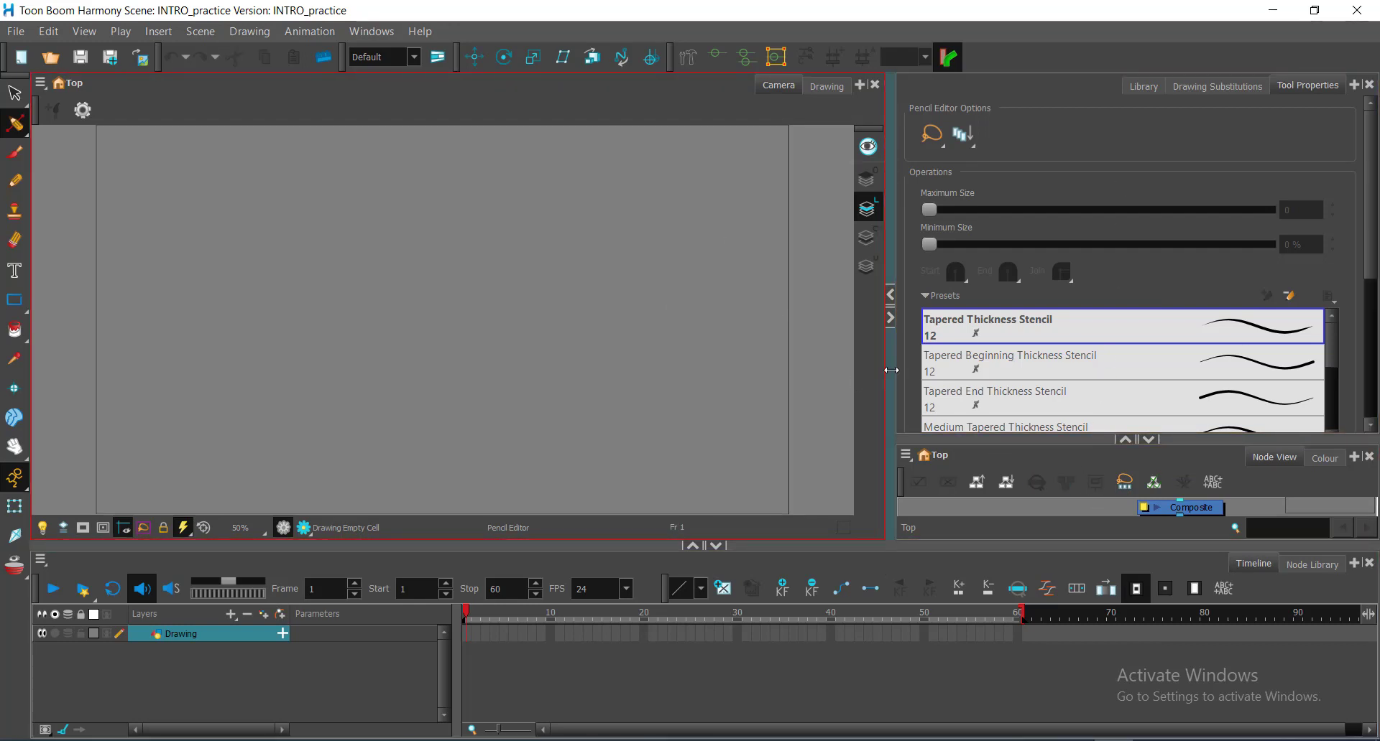
Resize the workspace panels by narrowing the Camera view and making the Timeline and Node View taller.
drag(891, 370, 733, 370)
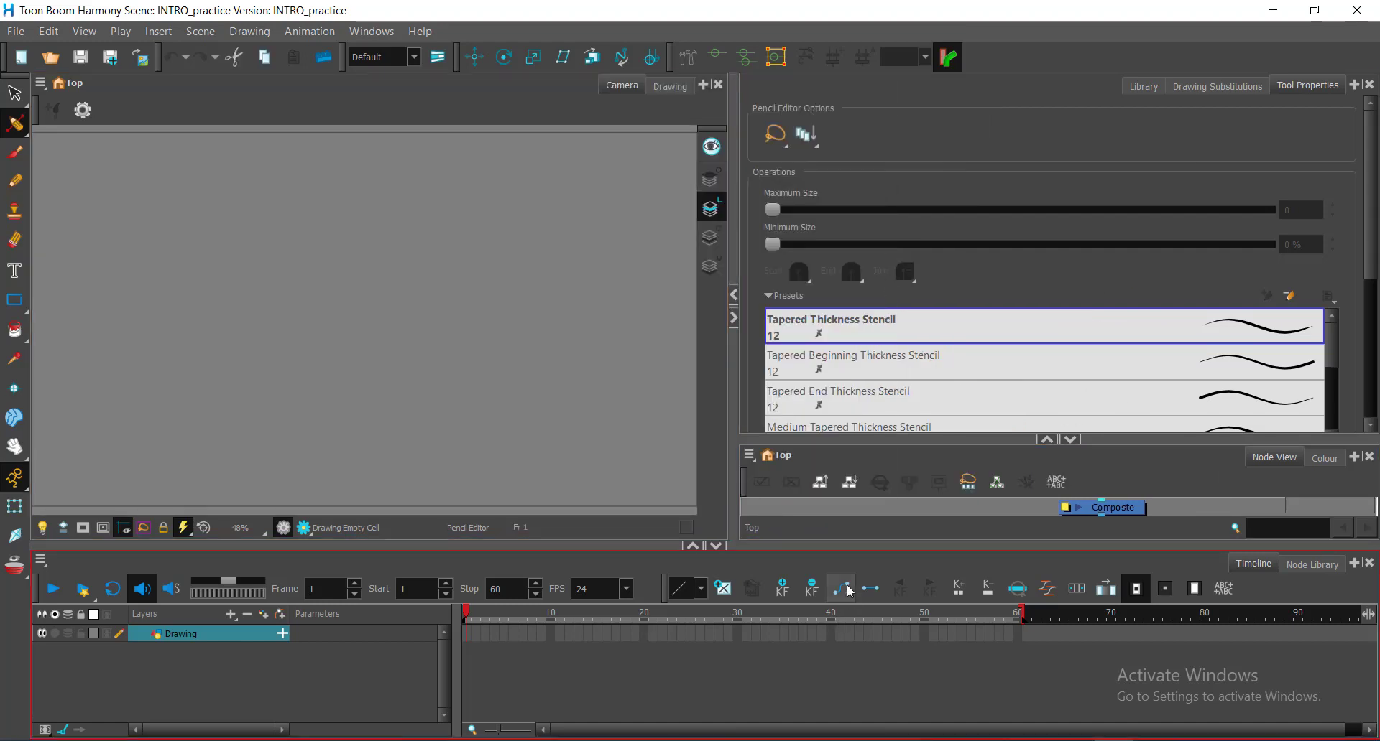
mouse_move(830, 549)
mouse_down()
mouse_move(832, 569)
mouse_move(832, 524)
mouse_up()
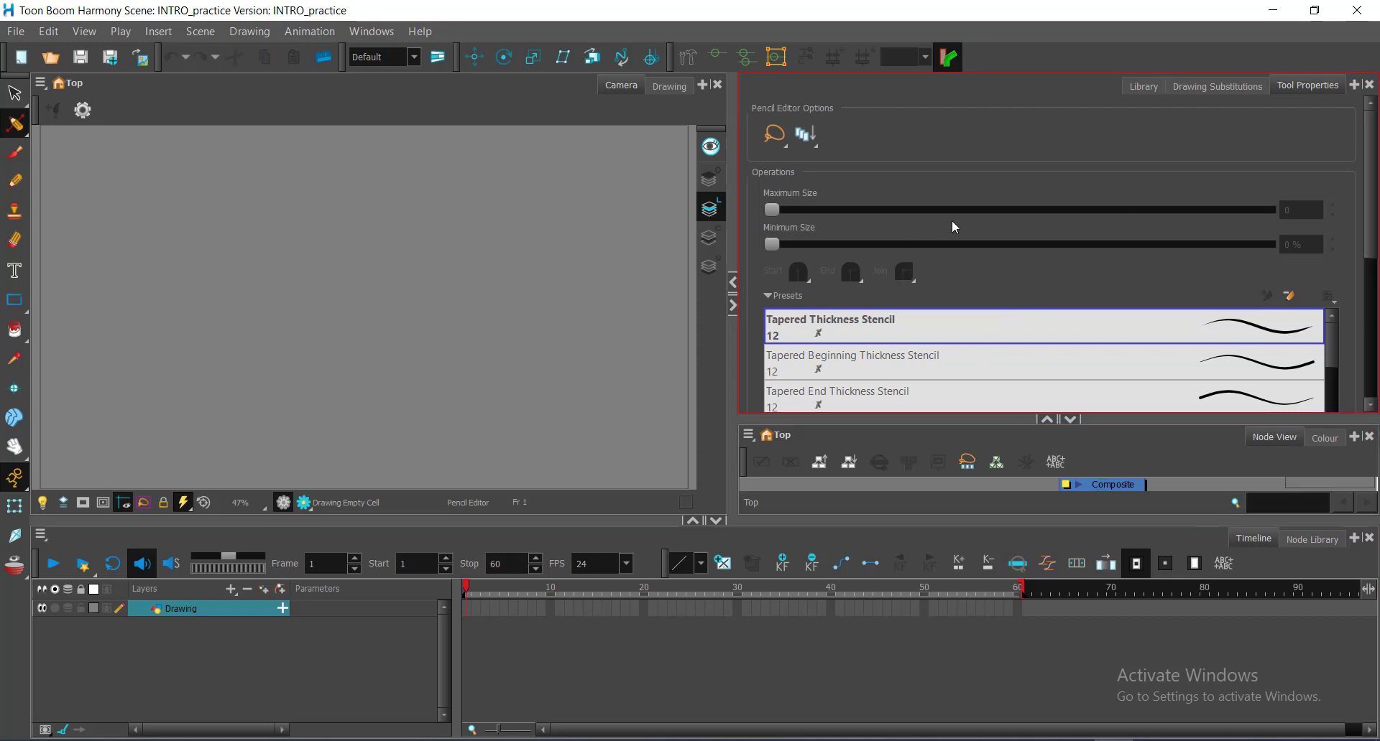
drag(734, 239, 862, 239)
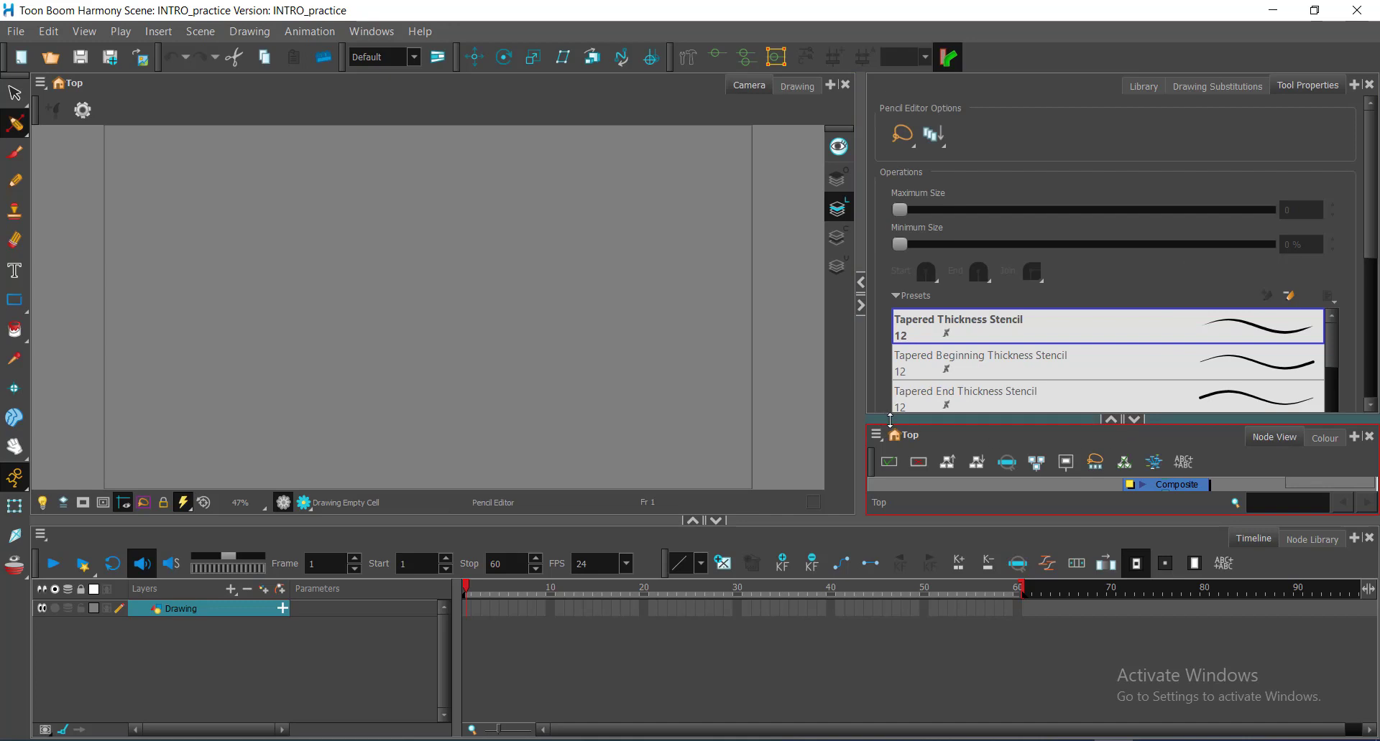
drag(861, 379, 801, 382)
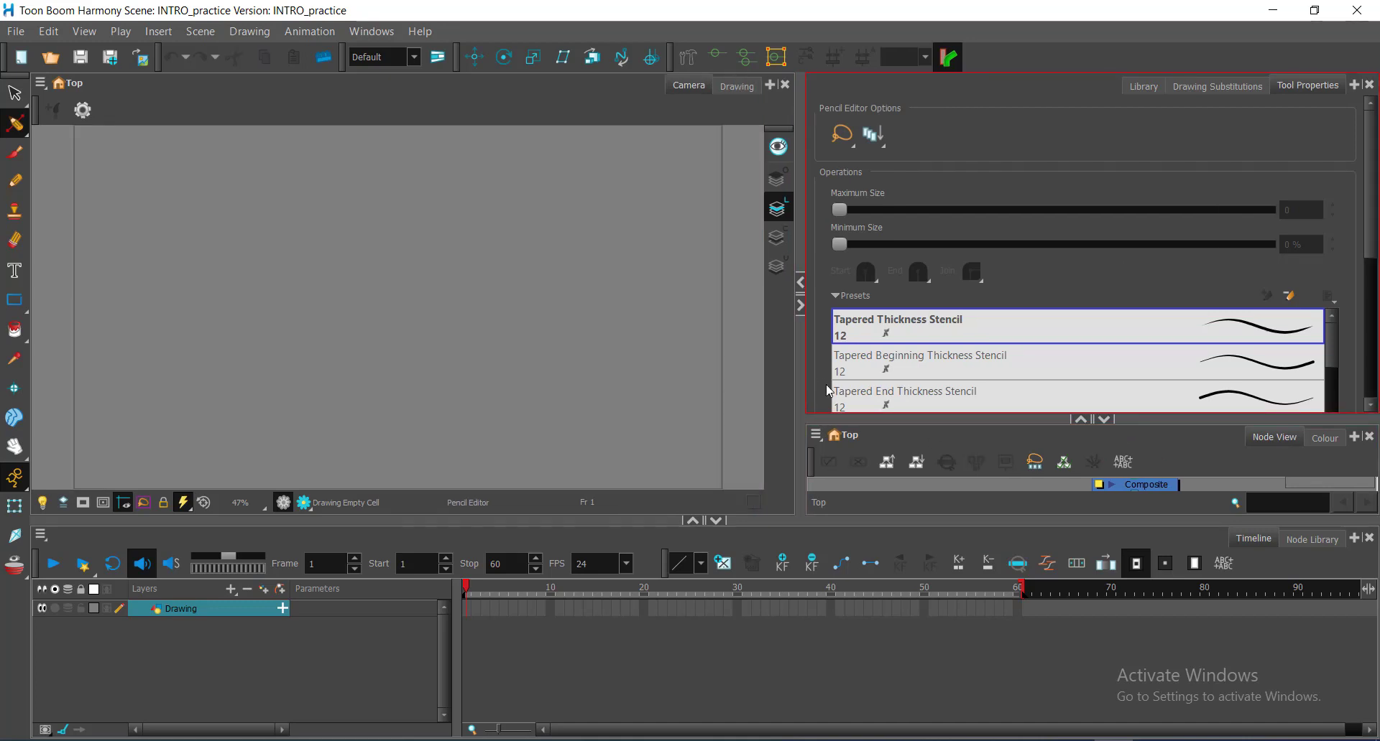
drag(855, 417, 883, 393)
drag(800, 364, 700, 364)
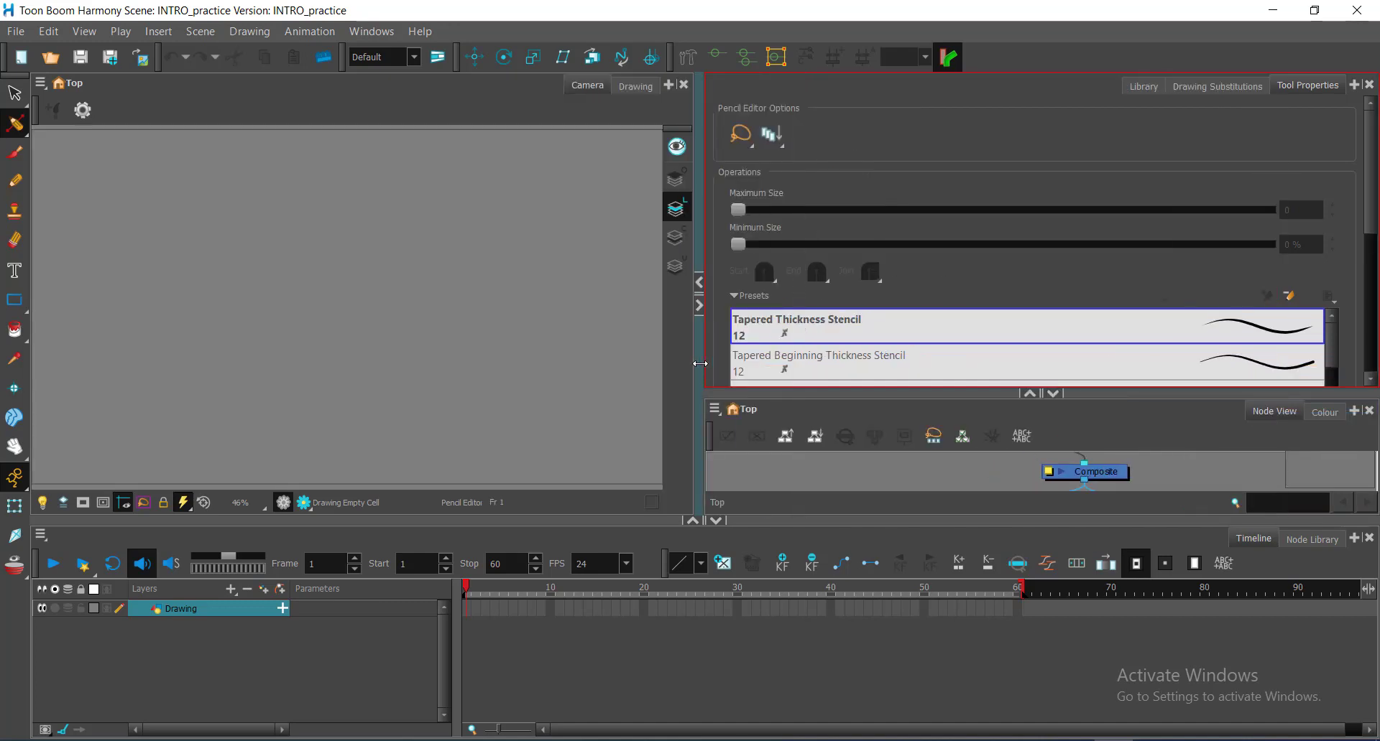
Add a Top view alongside the Camera and Drawing views and switch through all three.
click(668, 100)
click(670, 85)
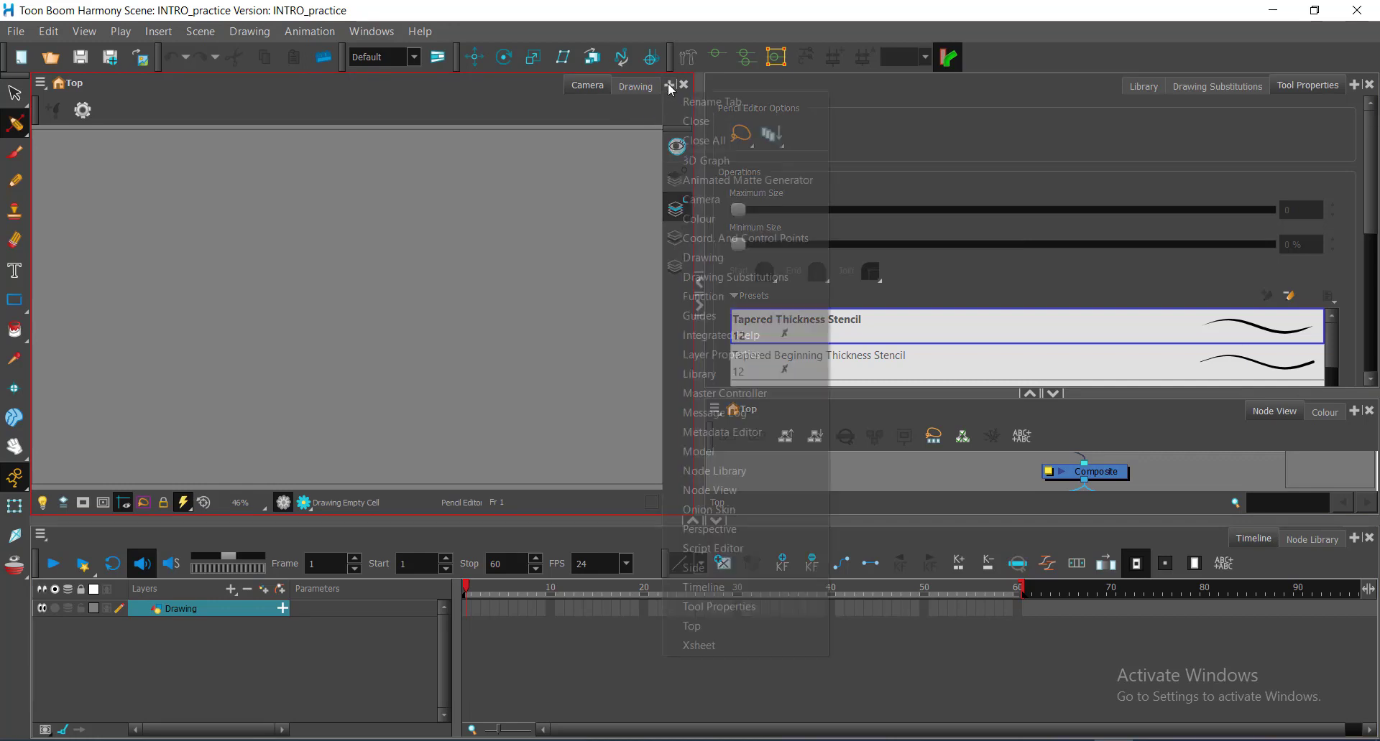
click(693, 627)
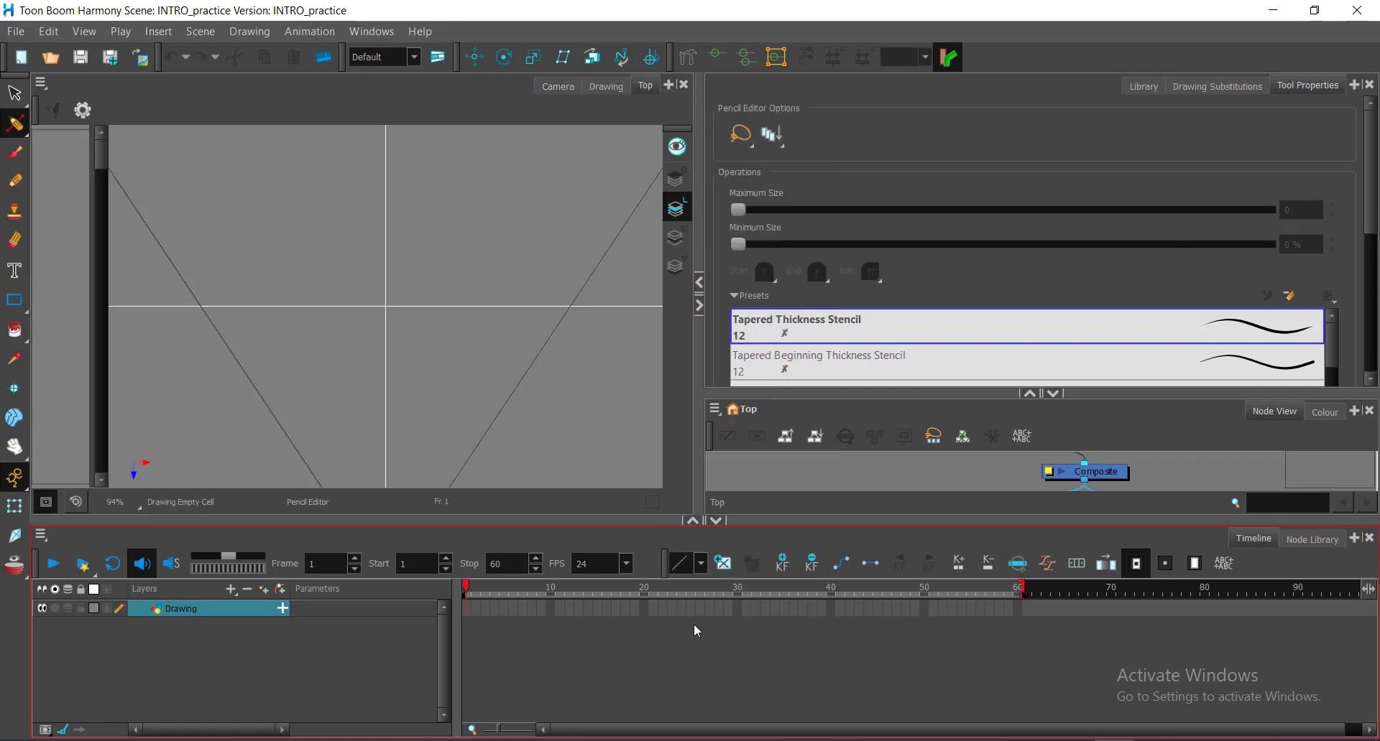
click(557, 86)
click(600, 87)
click(644, 86)
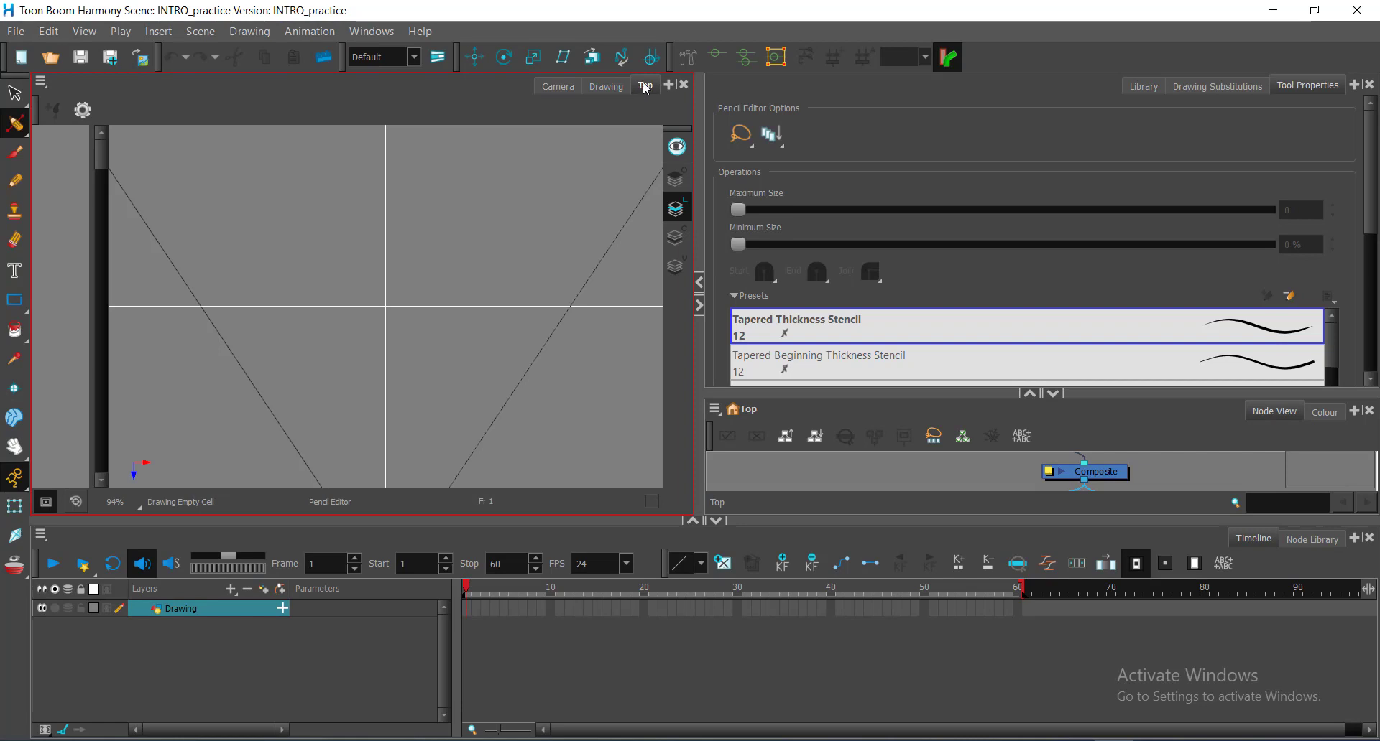
Dock the Top view as a separate panel beside the Camera view, then close it.
mouse_move(645, 87)
mouse_down()
mouse_move(747, 178)
mouse_move(698, 123)
mouse_move(708, 144)
mouse_move(683, 179)
mouse_move(692, 265)
mouse_up()
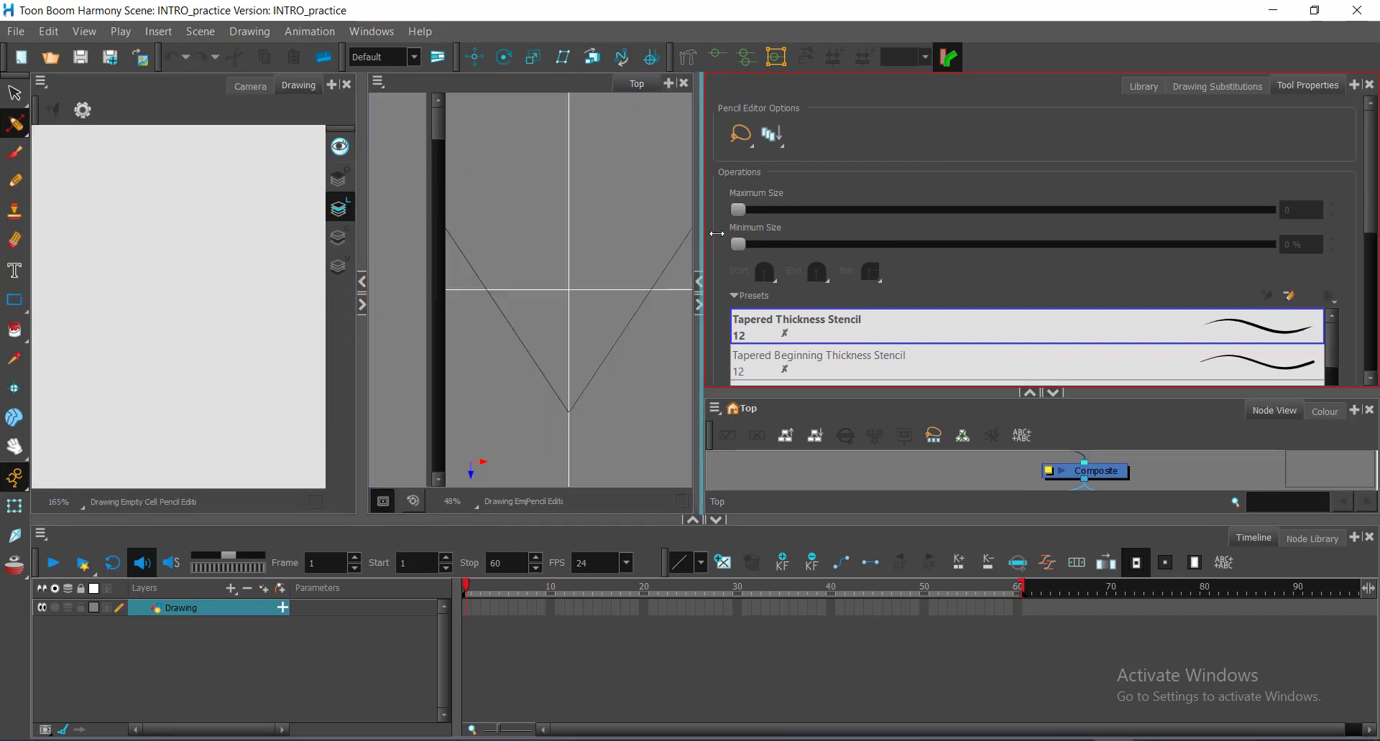
drag(717, 234, 1024, 233)
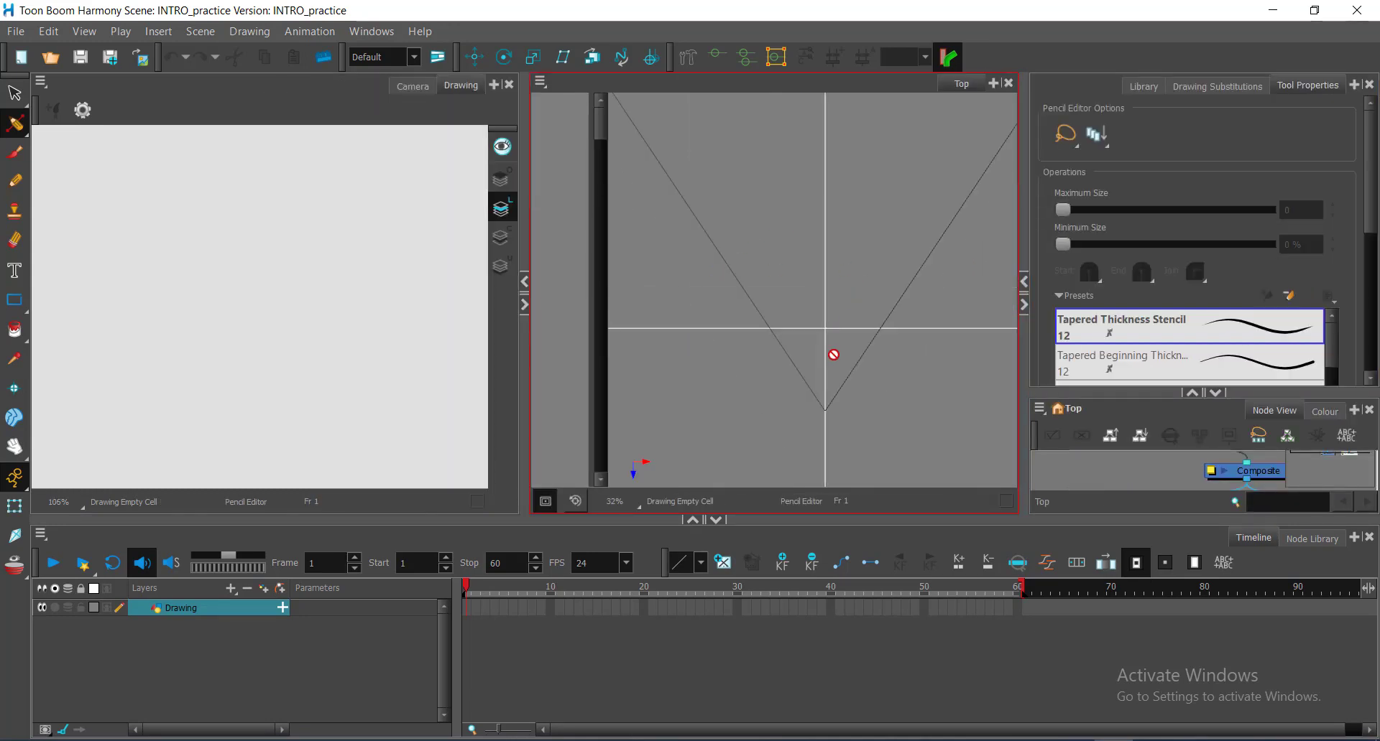
scroll(277, 260, down, 1)
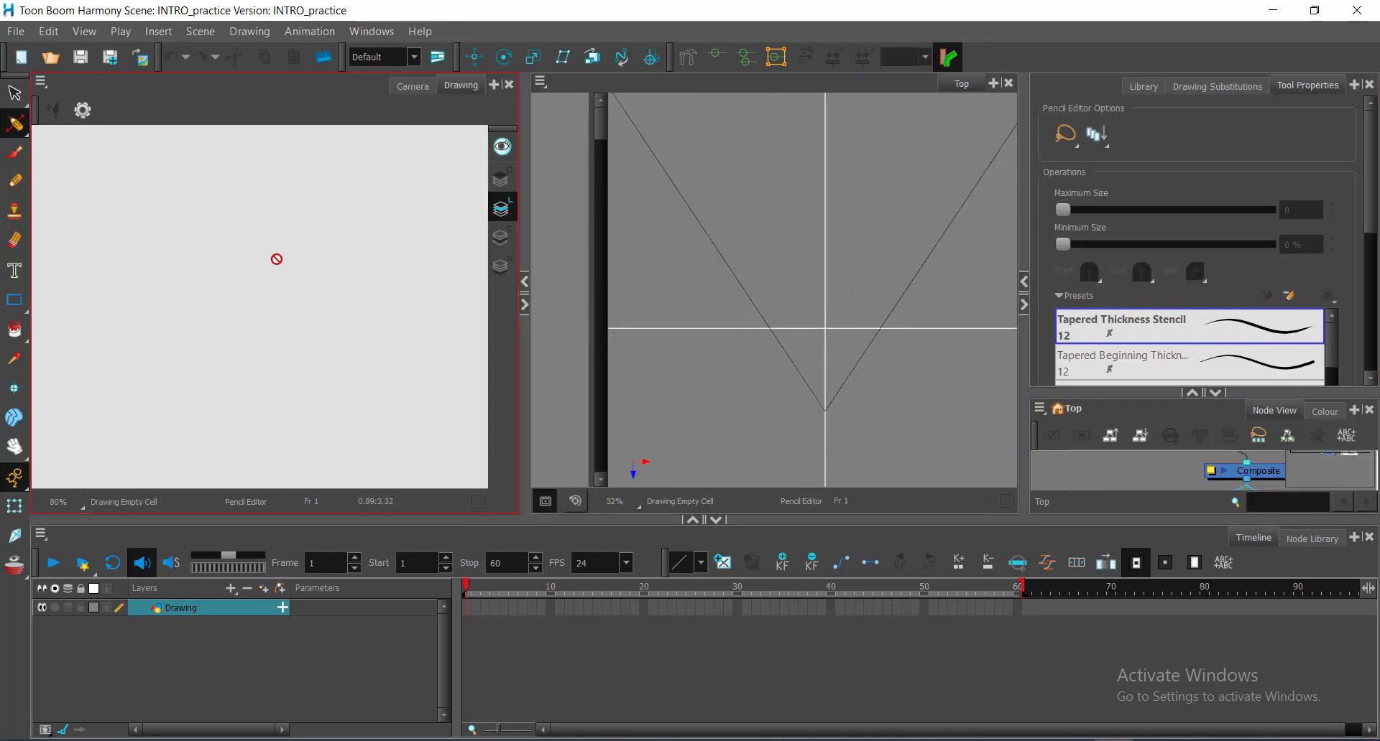
click(401, 87)
scroll(283, 279, up, 3)
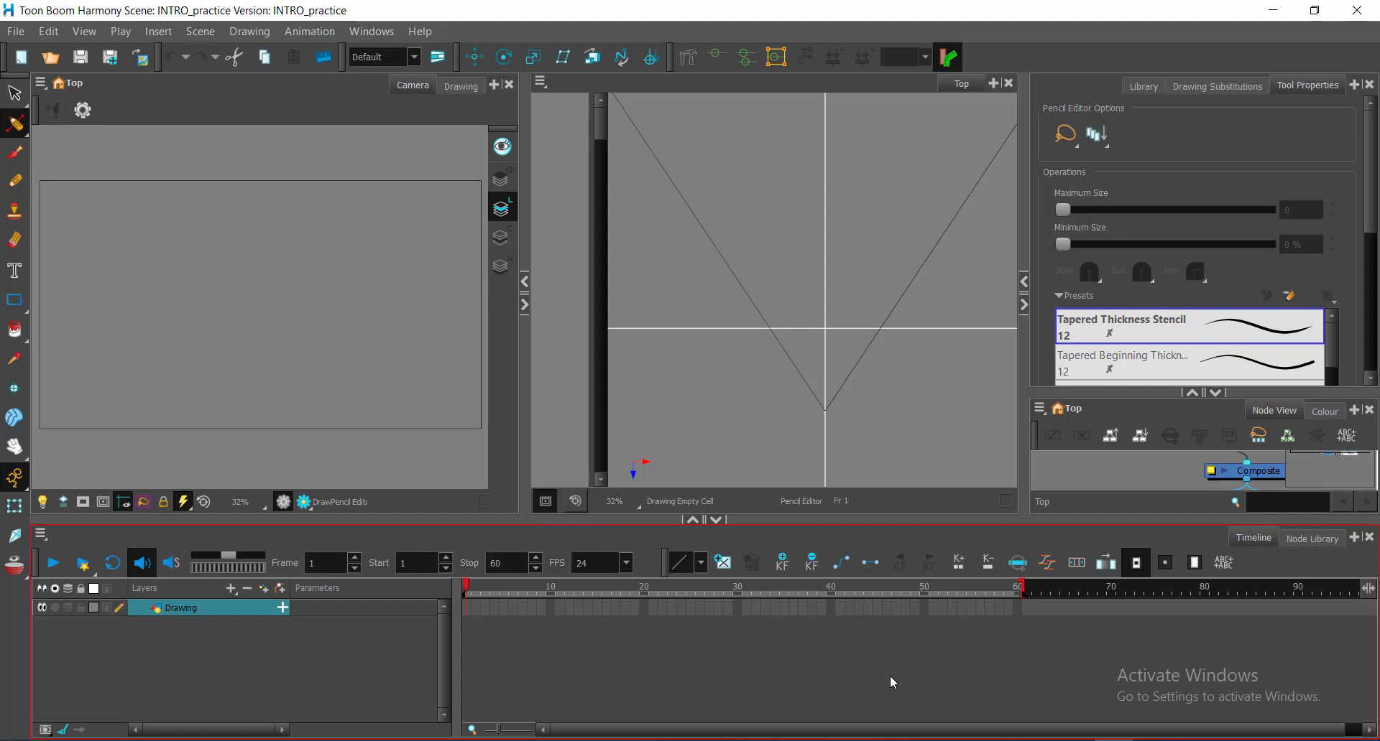
click(1009, 84)
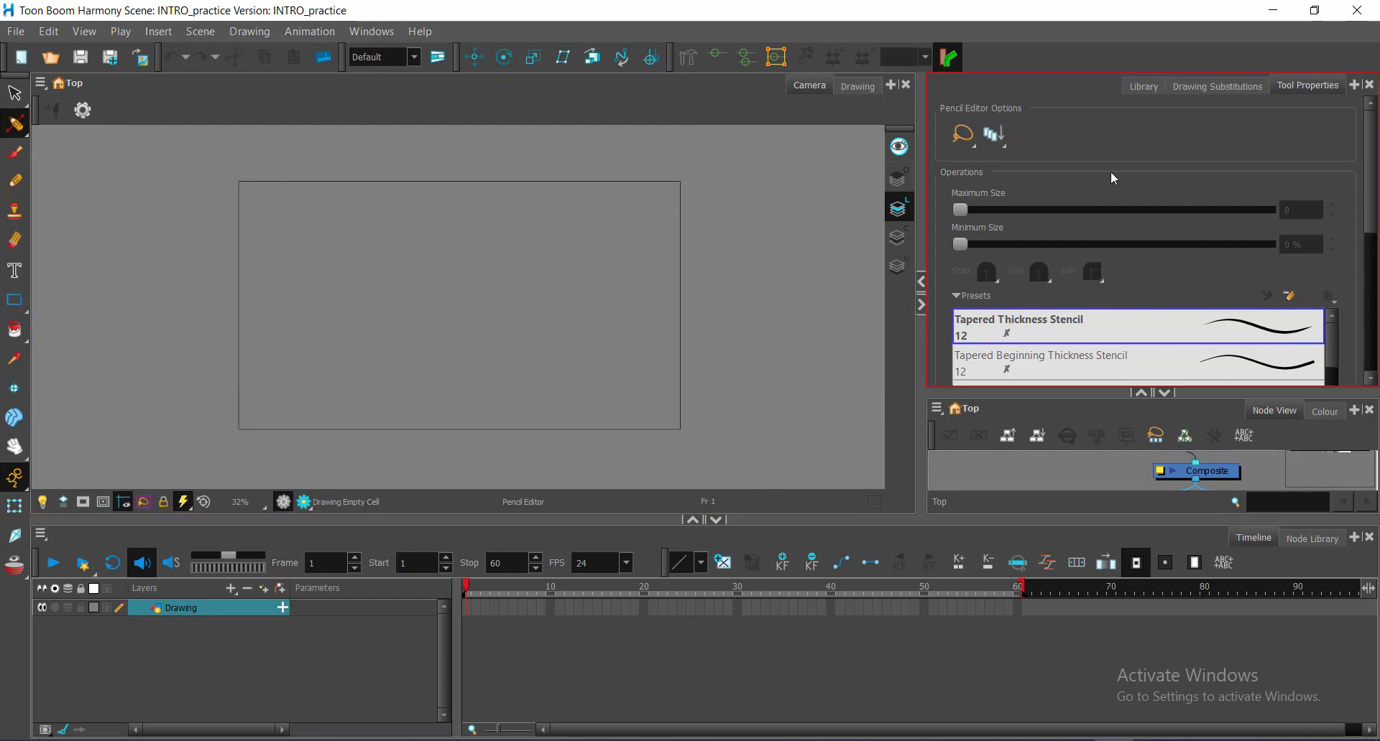
Make the Camera view active, then shift the Composite node slightly in the Node View.
click(715, 239)
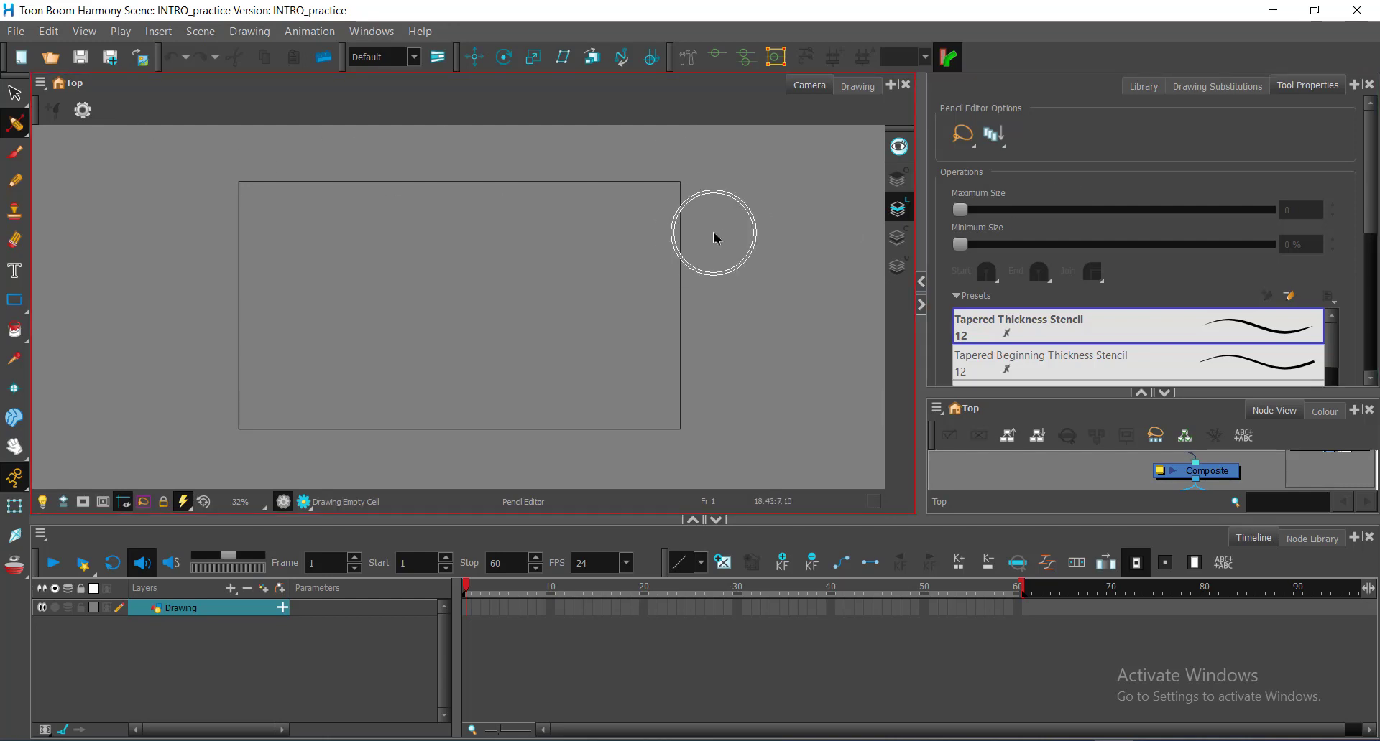
click(715, 238)
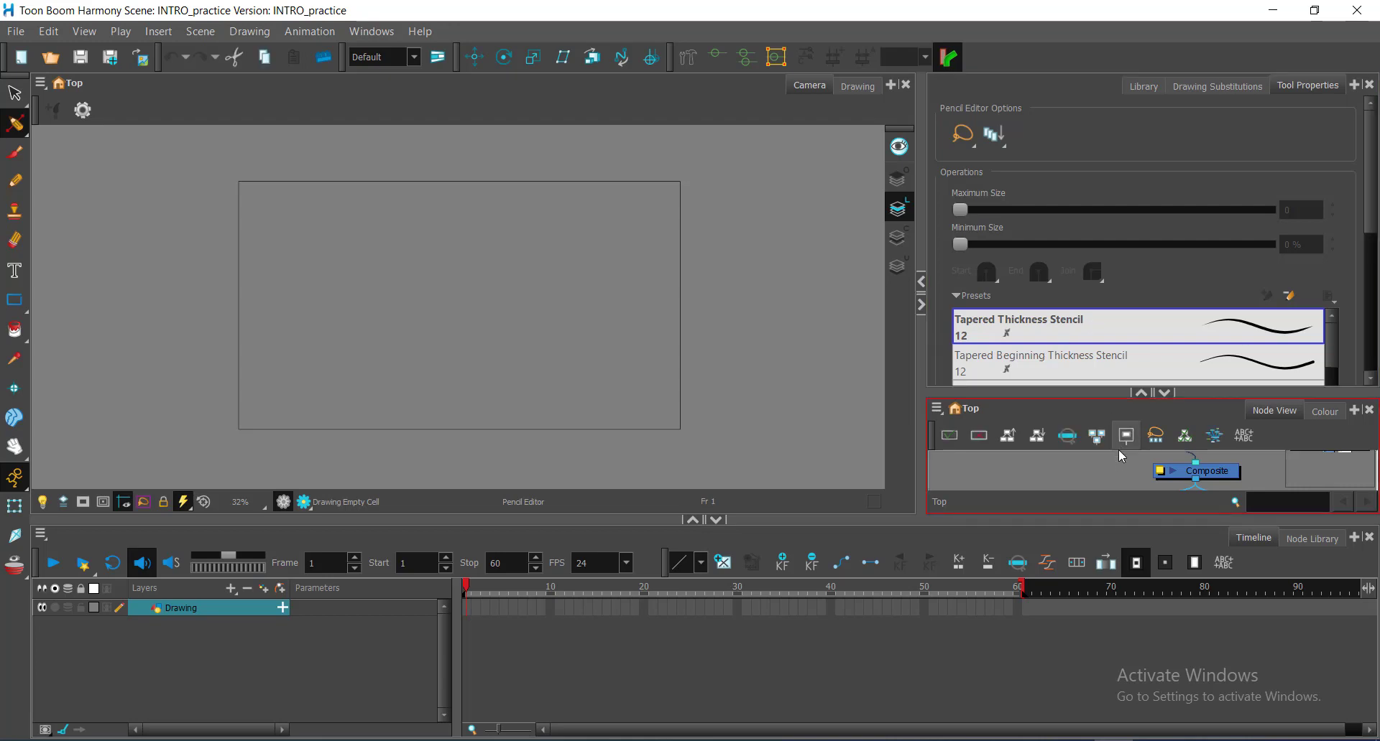
click(1224, 477)
mouse_move(1225, 477)
mouse_down()
mouse_move(1195, 474)
mouse_move(1244, 480)
mouse_move(1230, 484)
mouse_up()
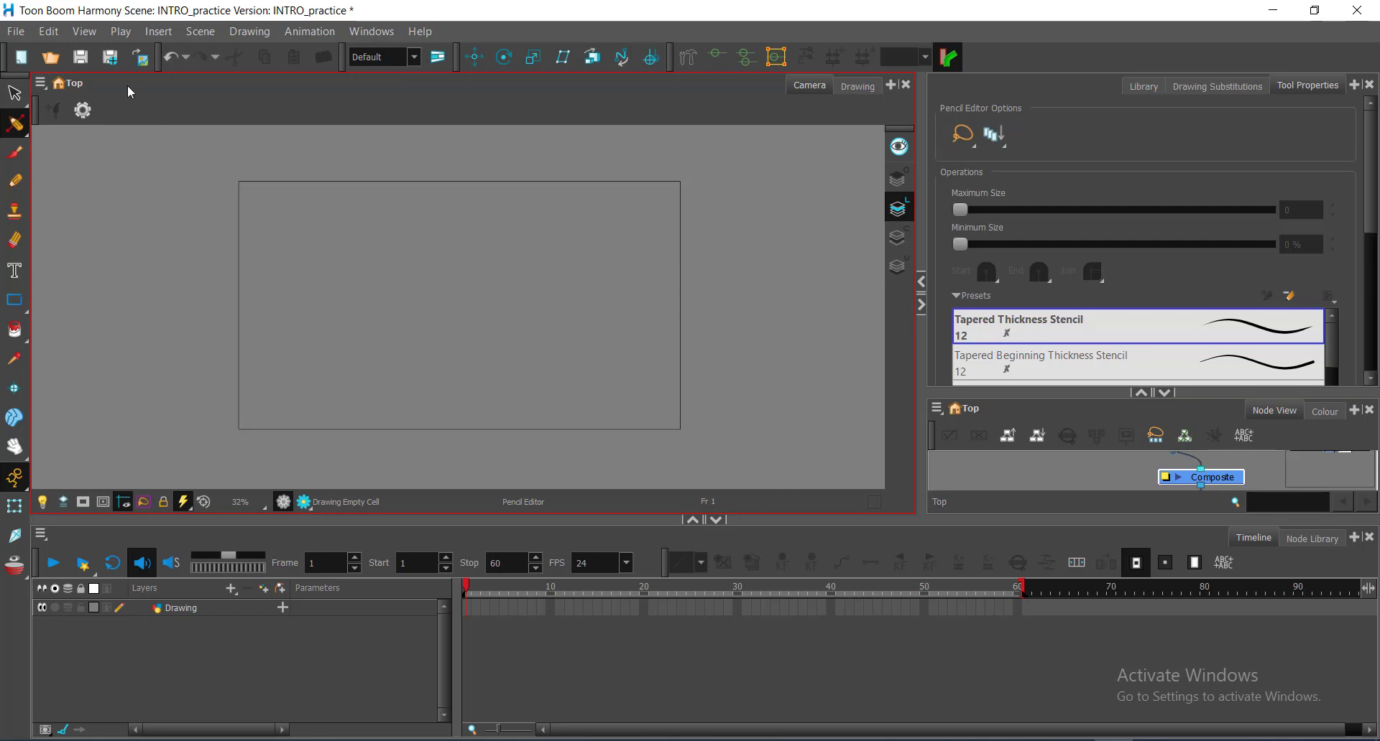
Open the general preferences to examine the Focus On Mouse Enter option, then accept them.
click(56, 32)
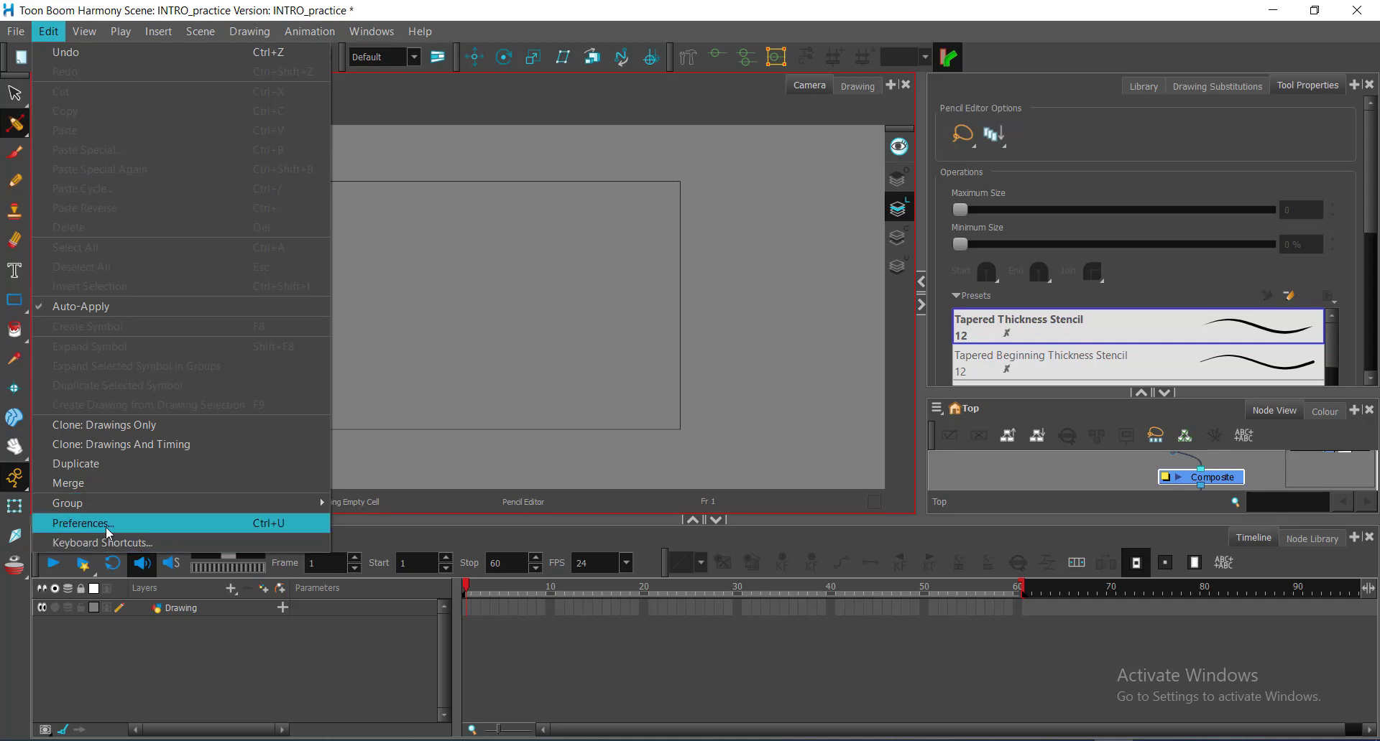
click(263, 526)
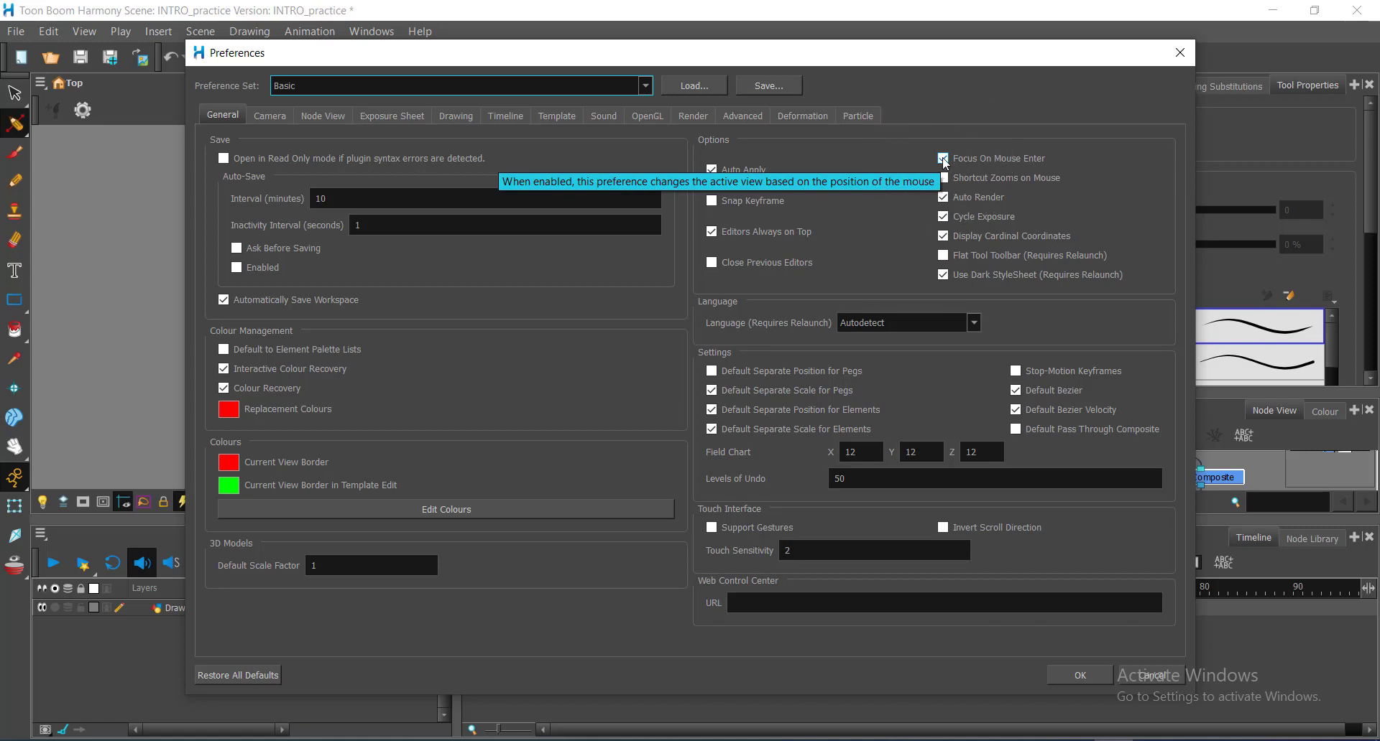
click(1070, 675)
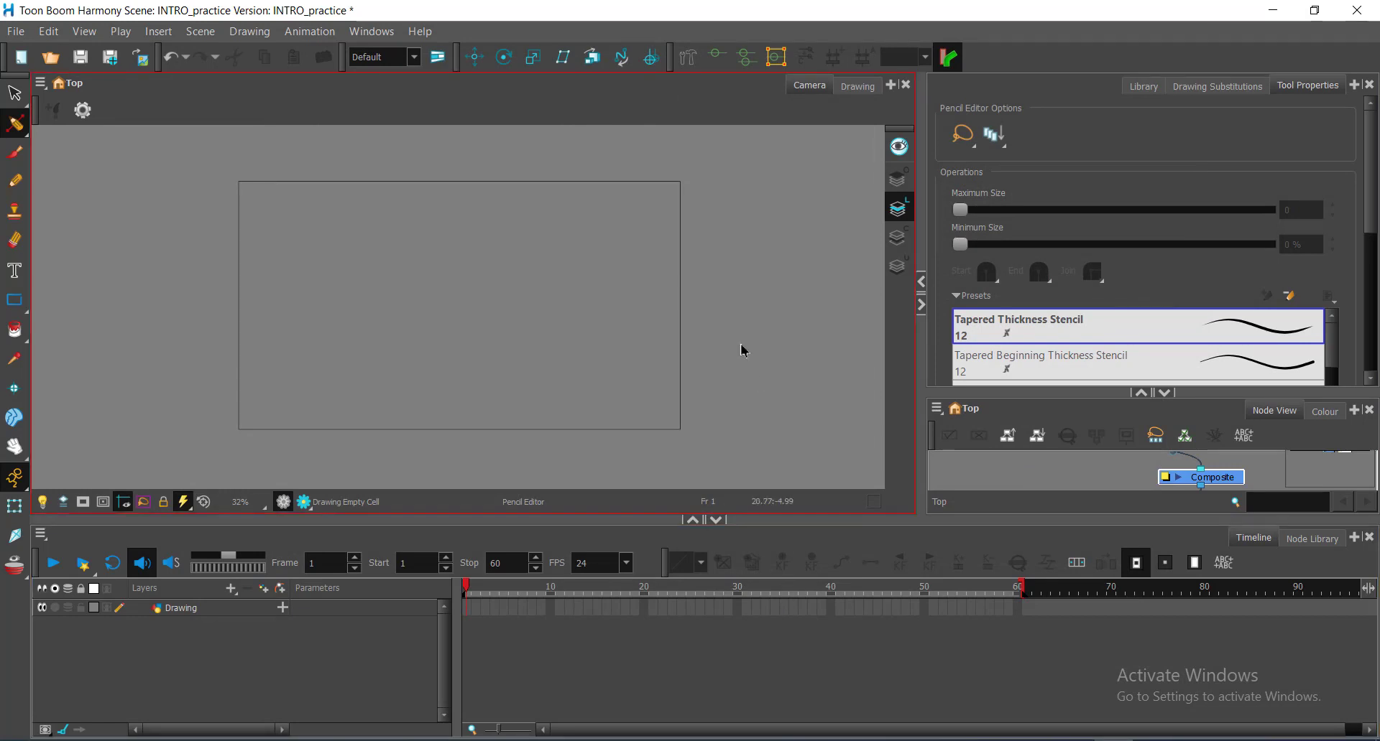
Narrow the Camera view to widen the Tool Properties and Node View panels, and make Tool Properties slightly taller.
drag(920, 346, 752, 346)
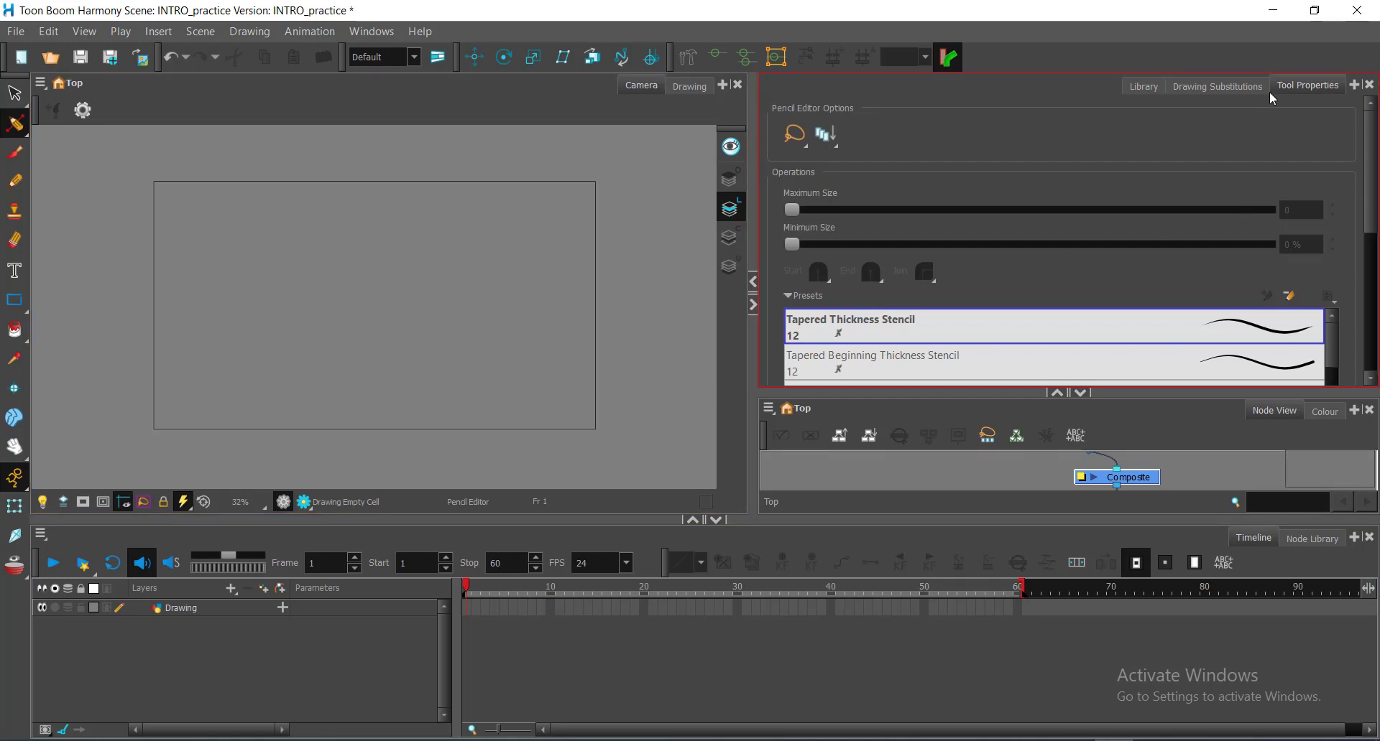
mouse_move(1119, 392)
mouse_down()
mouse_move(1118, 354)
mouse_move(1118, 399)
mouse_up()
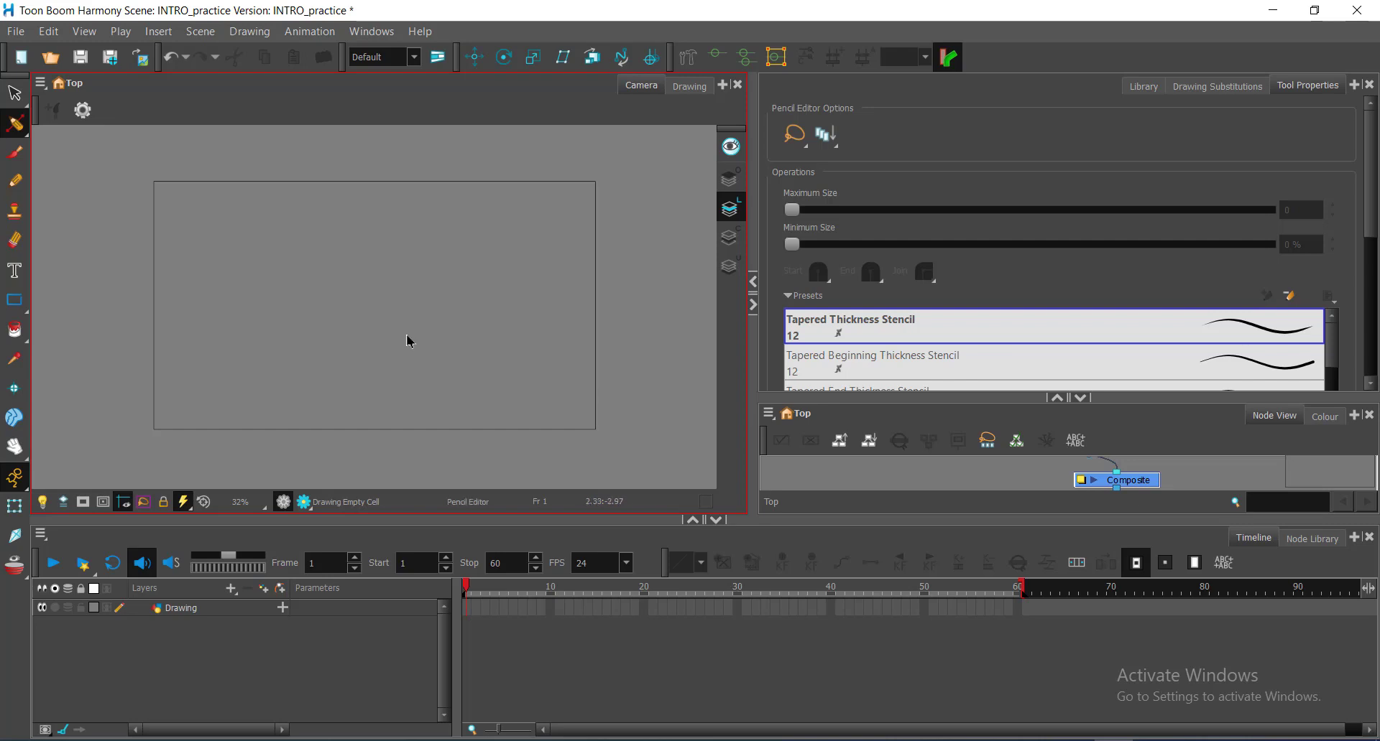
Zoom the Camera view in and out, pan it, and set the zoom to 40%.
key(alt+z)
click(383, 327)
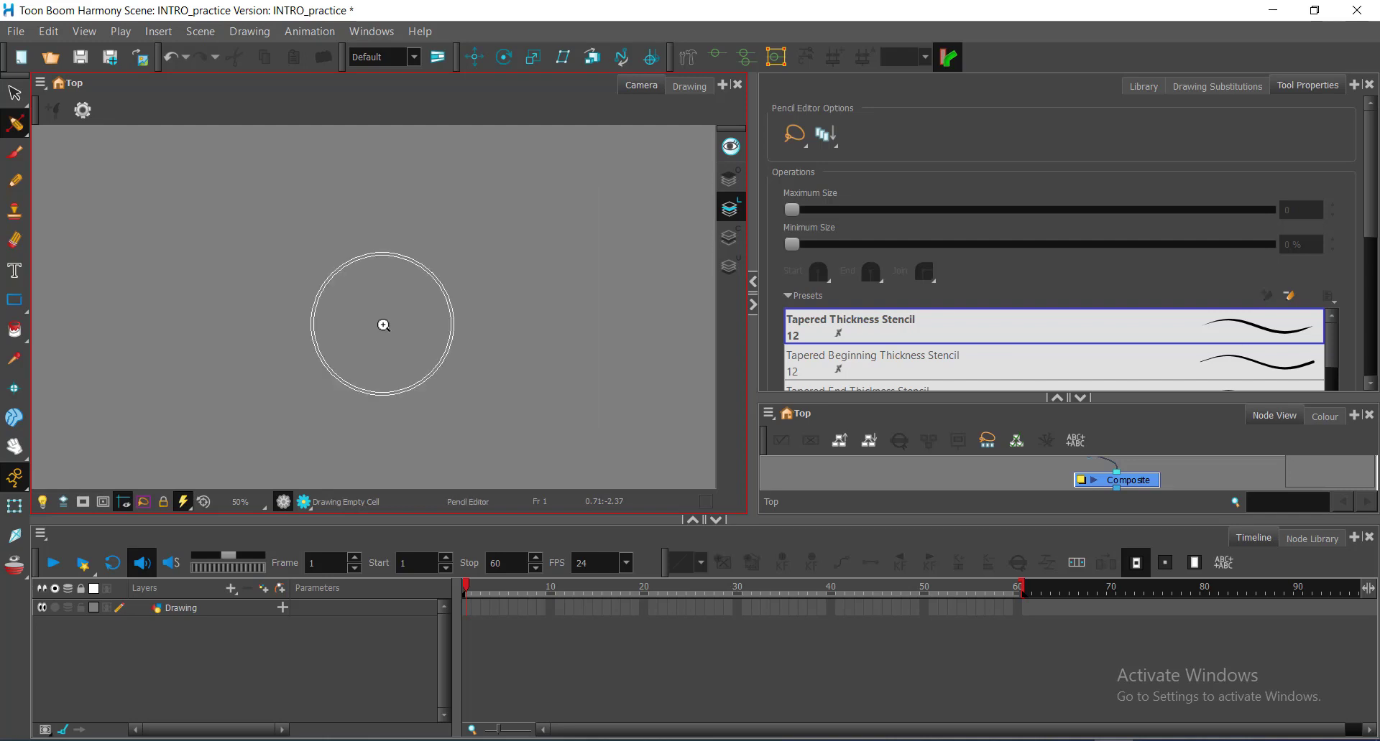
alt+click(383, 326)
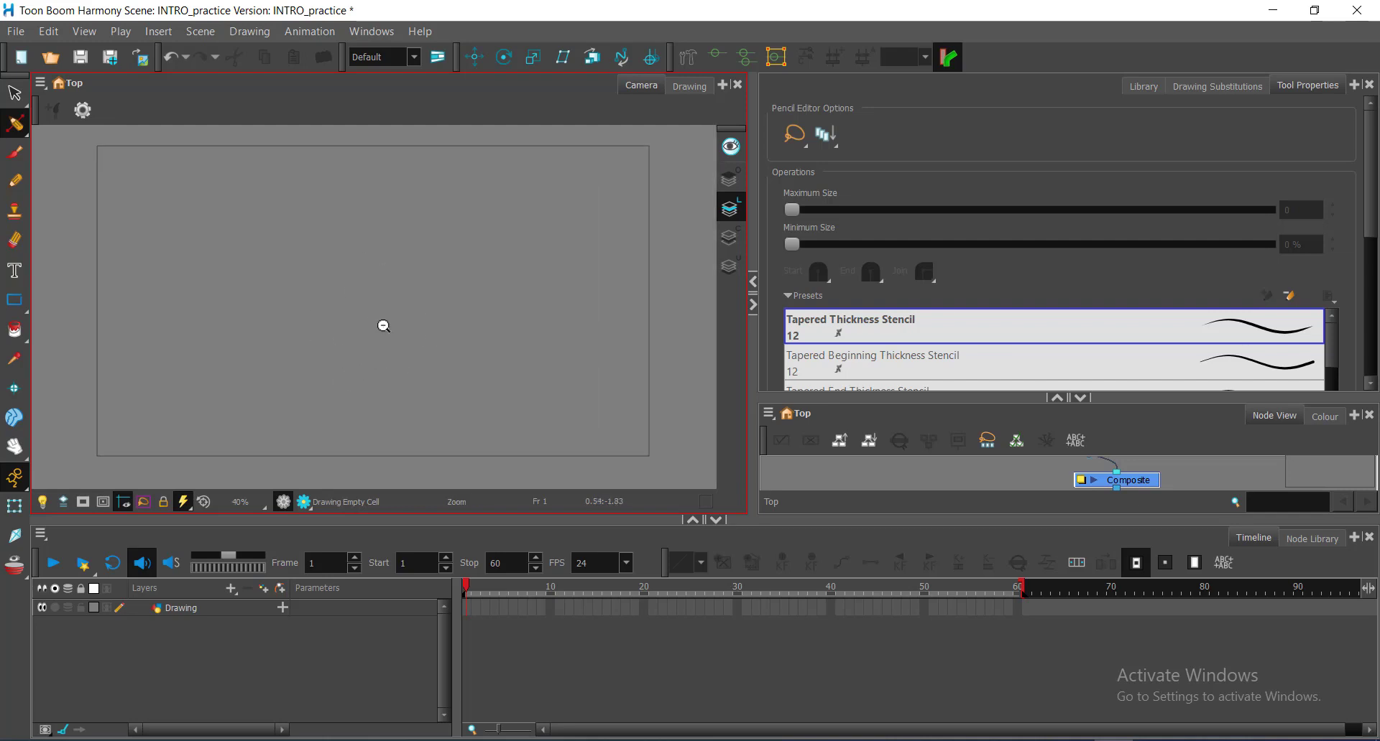
alt+click(383, 327)
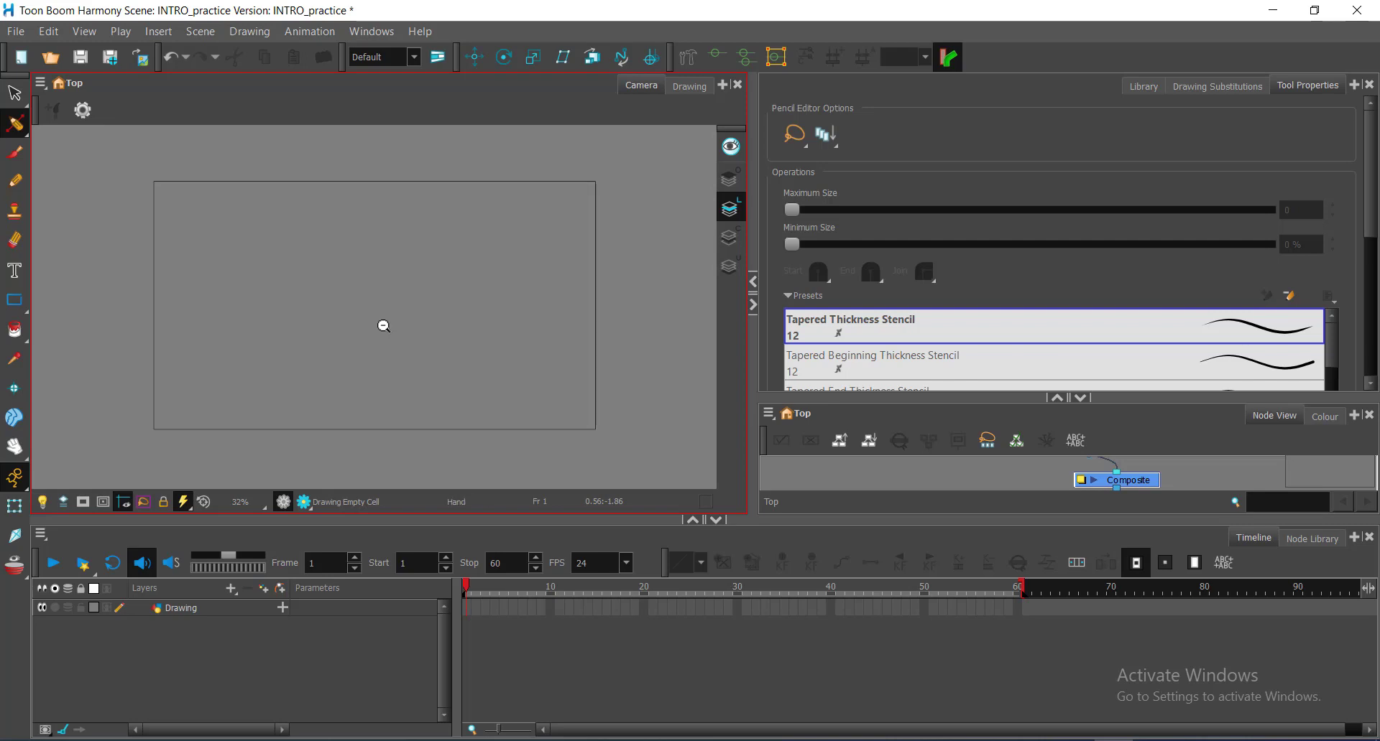
drag(385, 360, 395, 329)
click(396, 329)
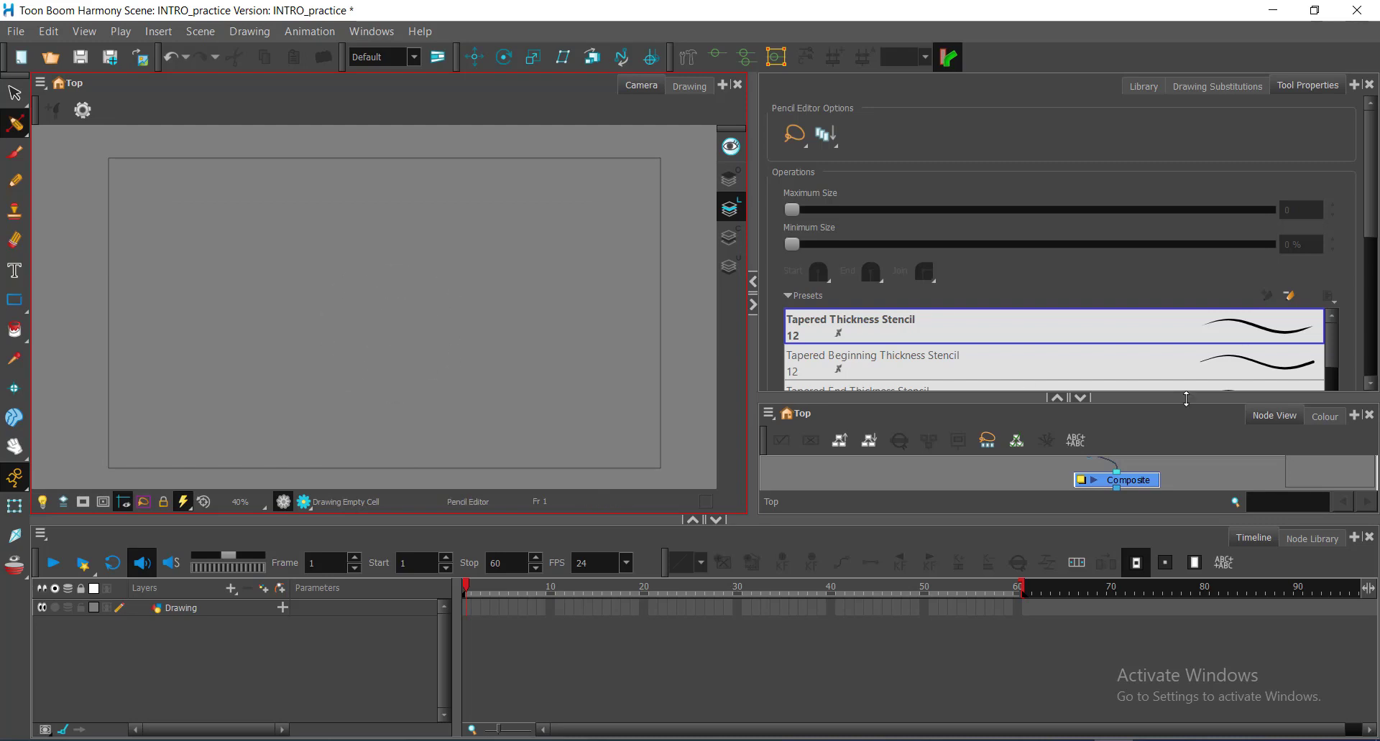
Enlarge the Node View to show the whole node network, then make the Timeline active.
drag(1133, 400, 1144, 265)
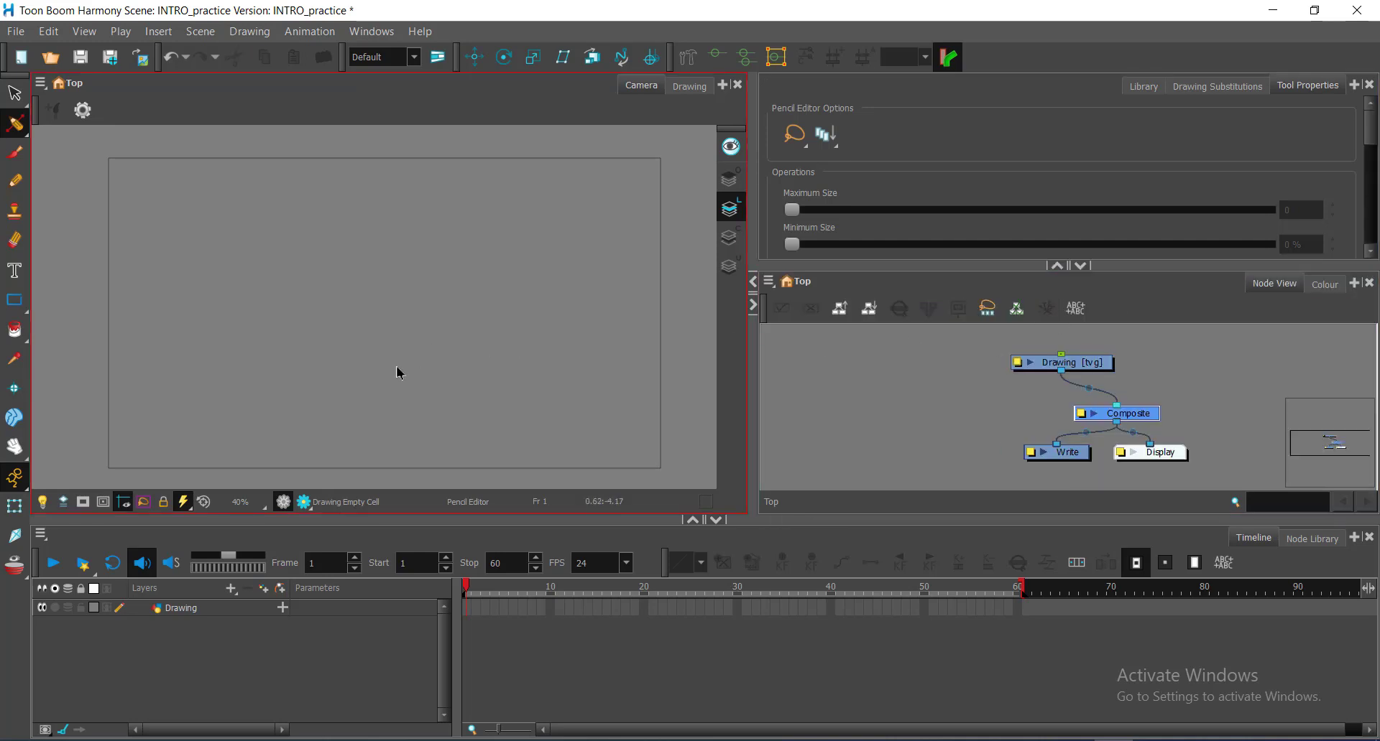
click(277, 671)
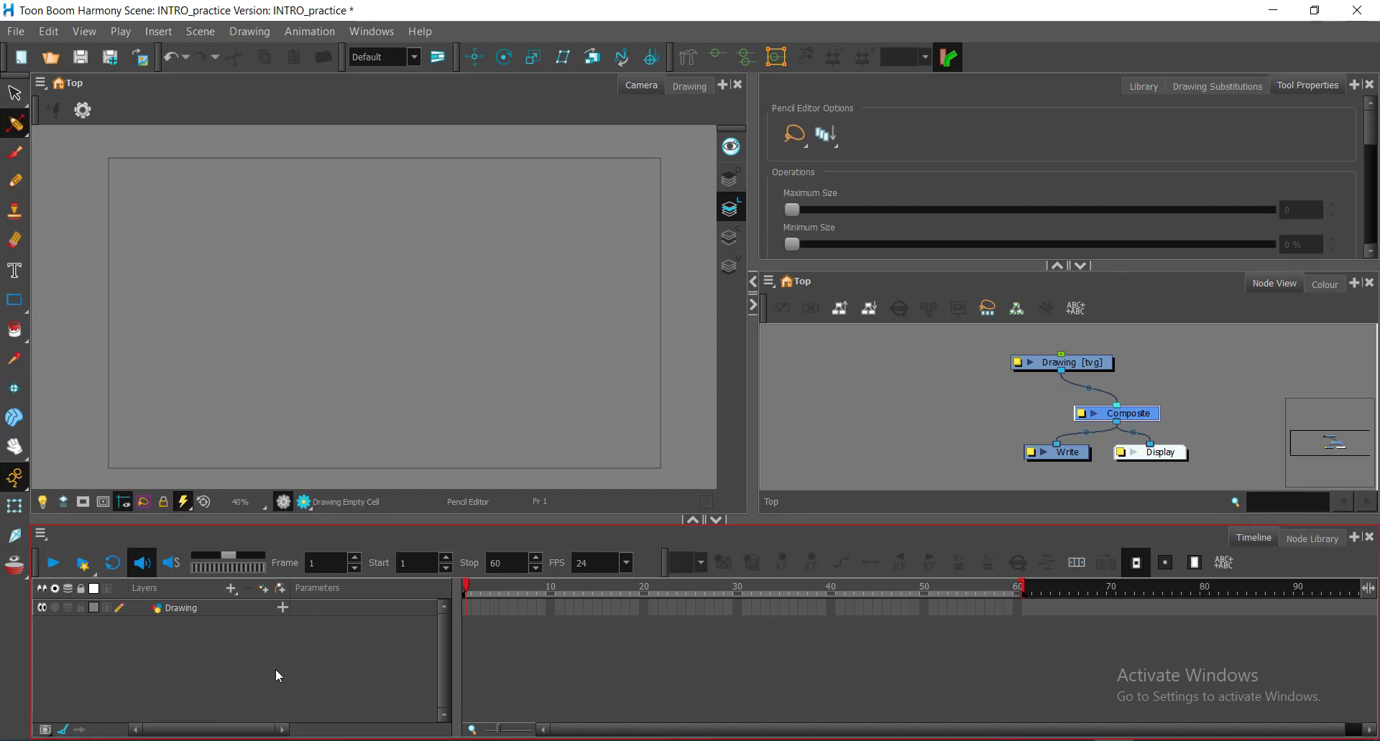
click(277, 673)
Select several frames of the Drawing layer in the Timeline, including frame 34, then clear the selection.
click(588, 612)
click(771, 610)
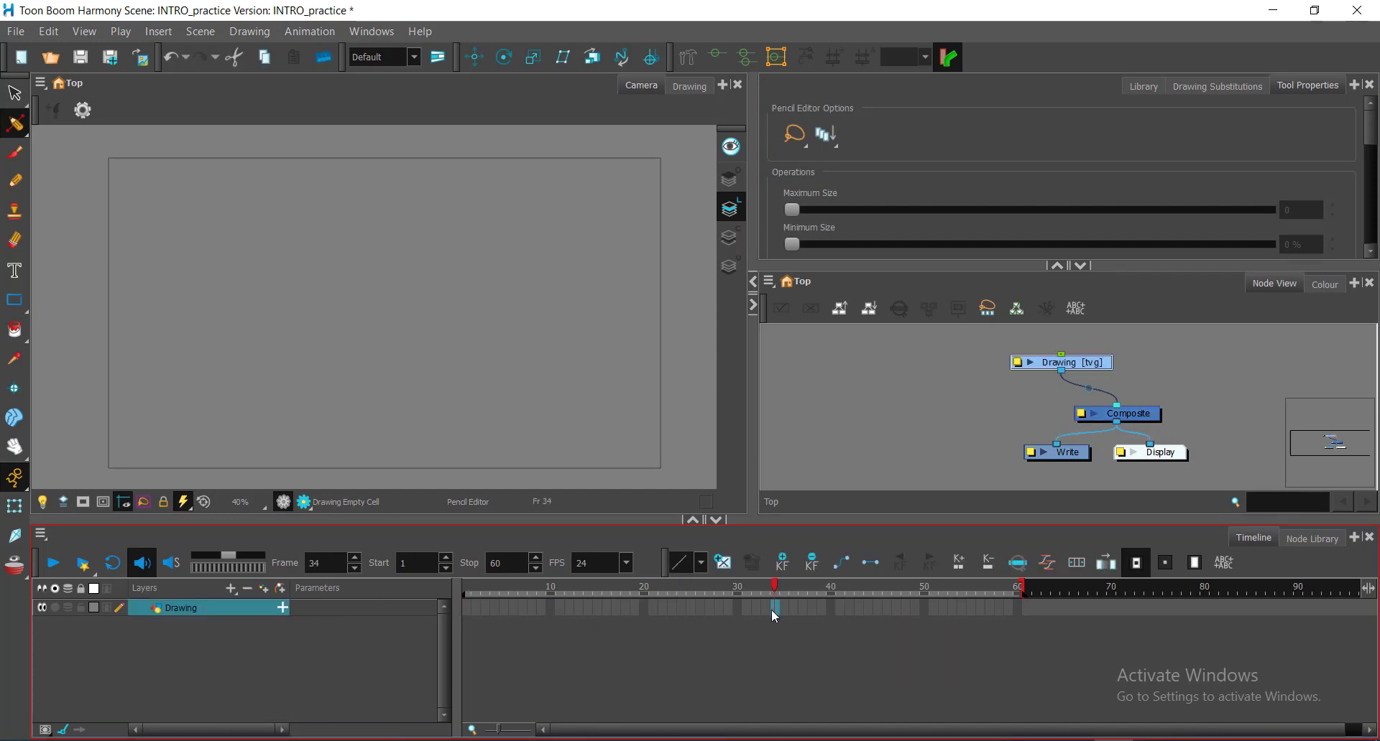
click(600, 615)
click(507, 615)
click(419, 659)
Switch the active view back and forth between the Node View and the Timeline, ending on the Node View.
click(874, 431)
click(874, 430)
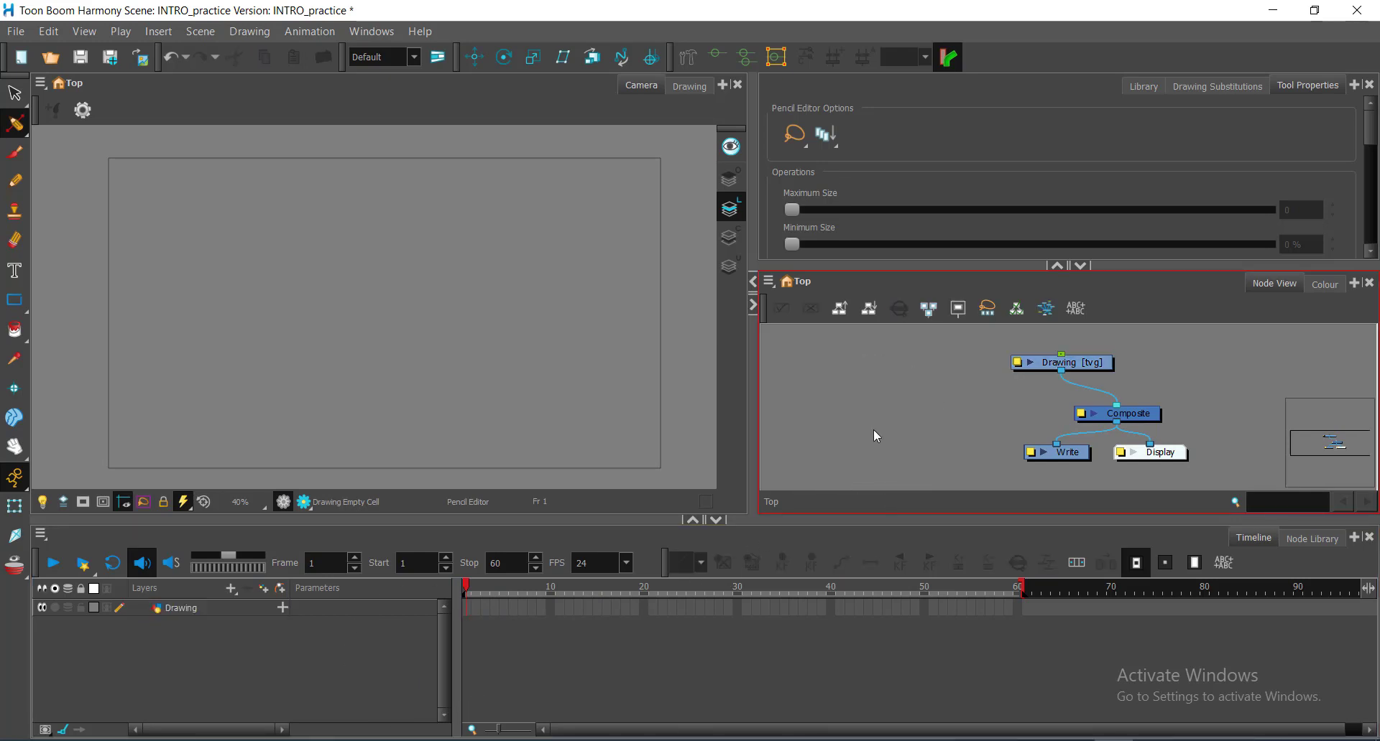
click(422, 727)
click(315, 660)
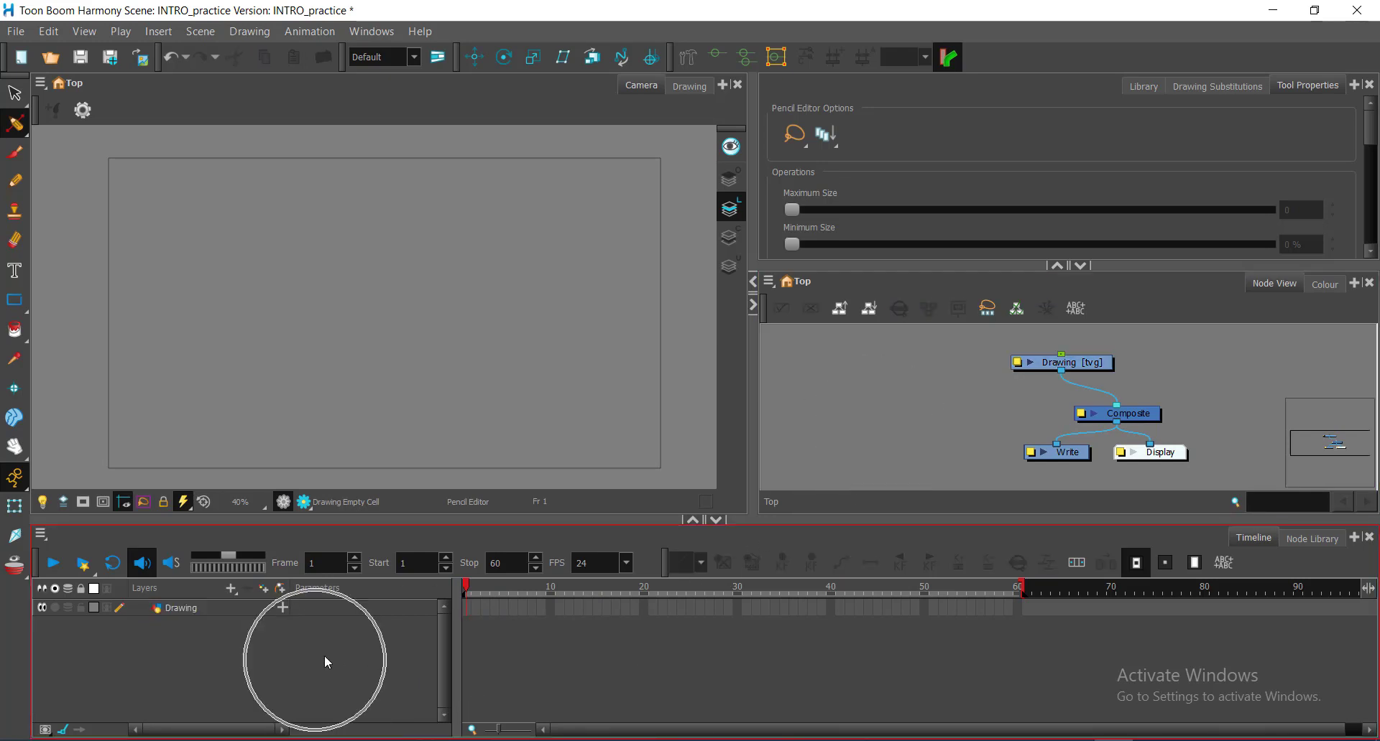
click(922, 418)
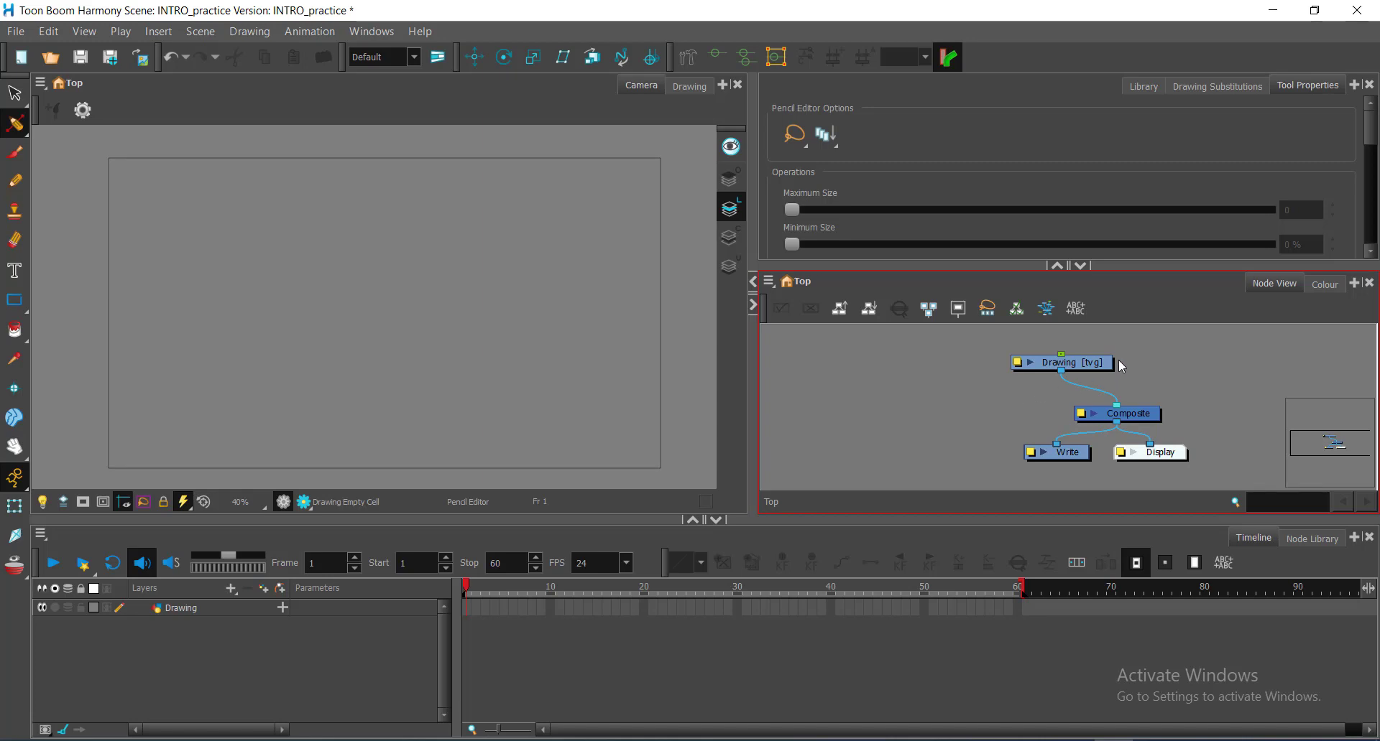
click(1279, 290)
click(1156, 373)
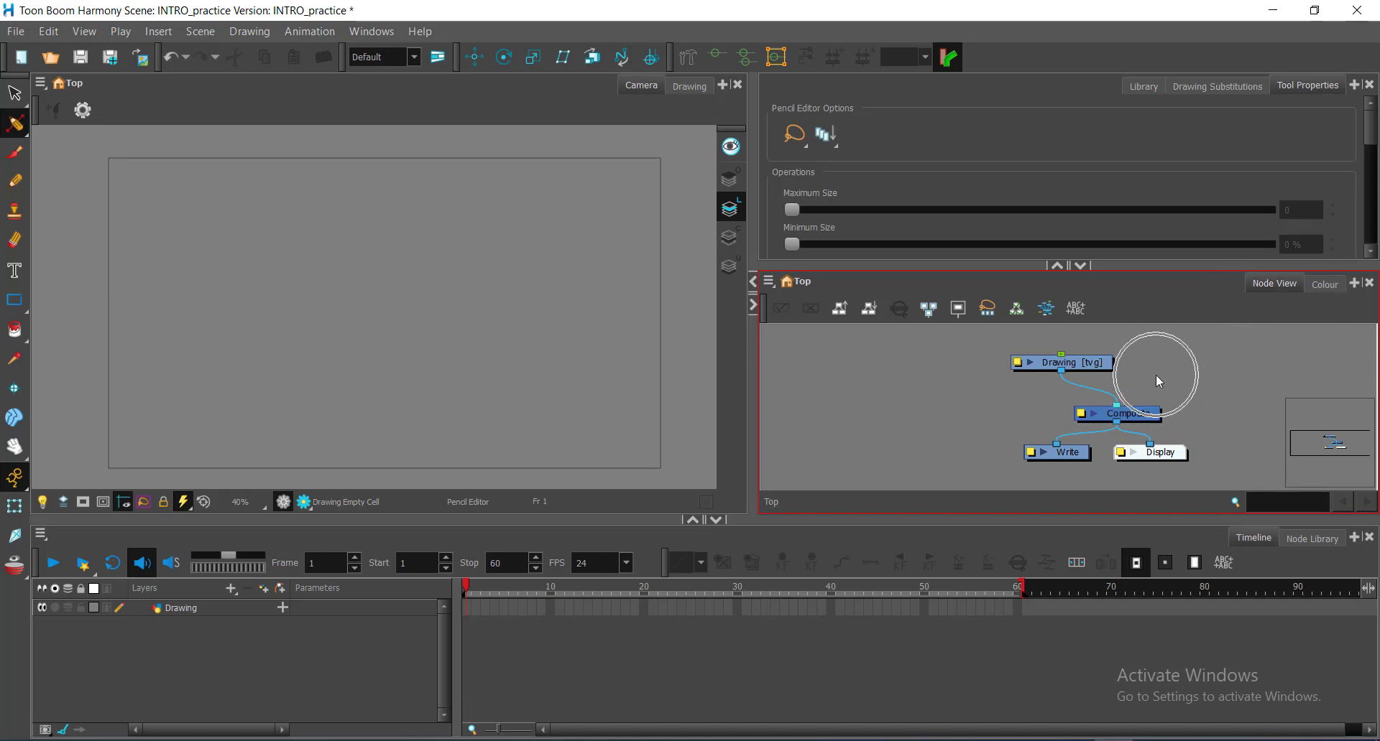
Rearrange the node network by moving the Drawing node far from Composite and repositioning the Composite and Write nodes.
mouse_move(1098, 372)
mouse_down()
mouse_move(873, 370)
mouse_move(896, 359)
mouse_up()
mouse_move(1147, 421)
mouse_down()
mouse_move(1113, 415)
mouse_move(1140, 415)
mouse_up()
mouse_move(1046, 478)
mouse_down()
mouse_move(1161, 447)
mouse_move(1167, 478)
mouse_up()
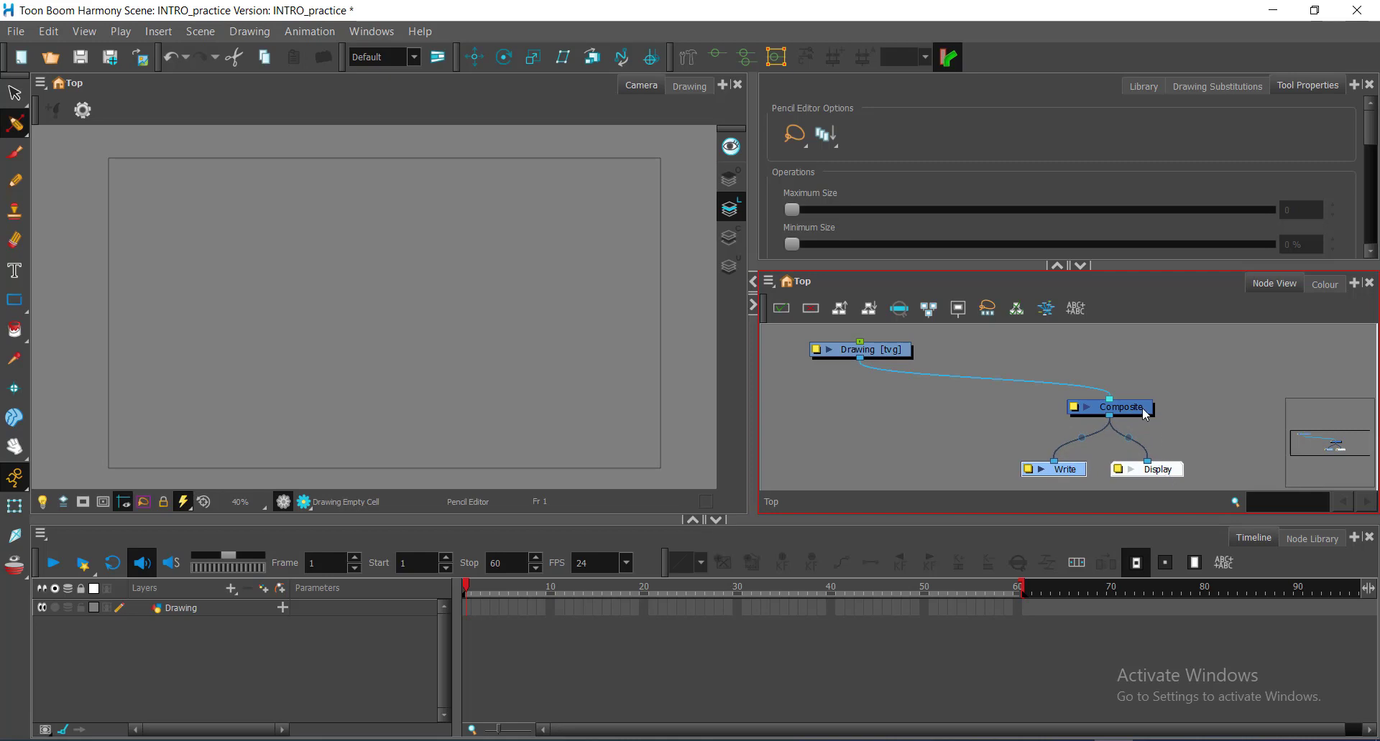
Tidy the node network by shifting Composite slightly and moving the Drawing node directly above it.
drag(1145, 414, 1126, 417)
scroll(1127, 418, down, 2)
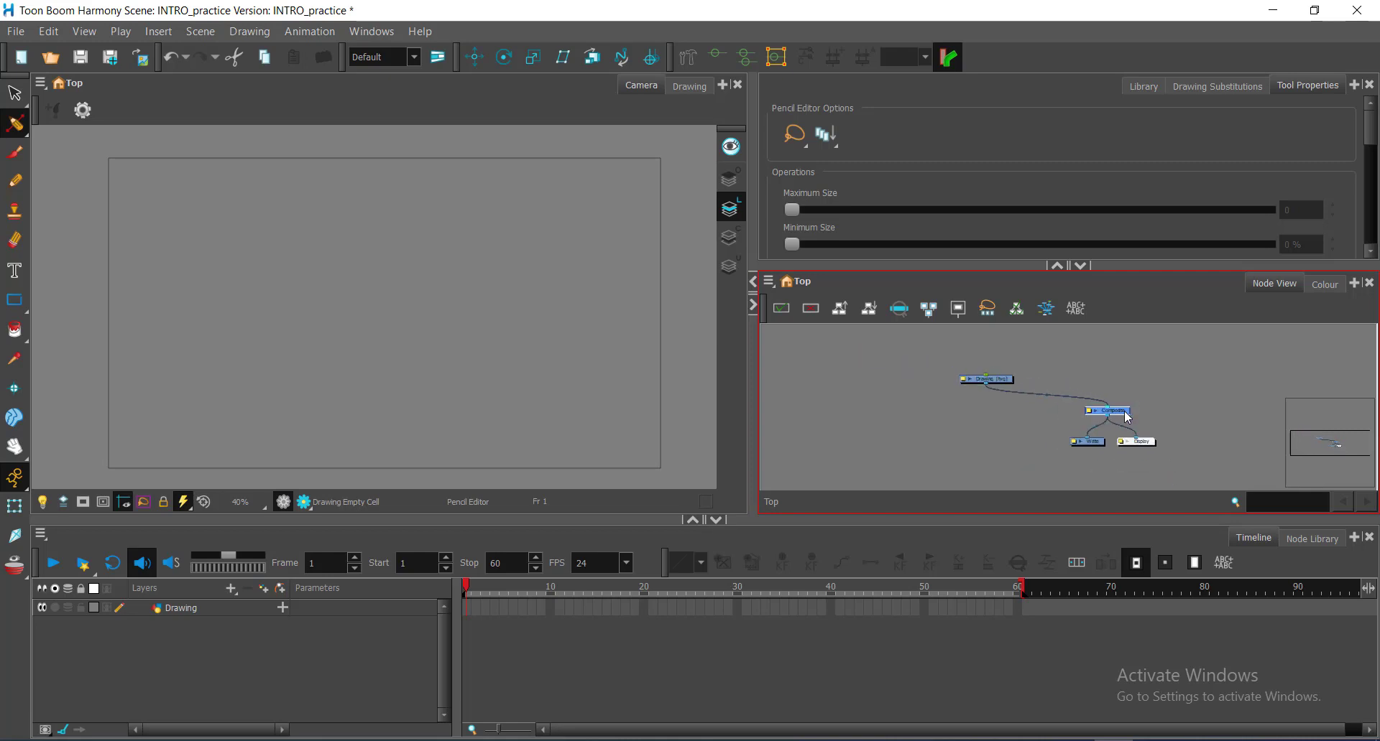
click(1010, 384)
mouse_move(1010, 385)
mouse_down()
mouse_move(1123, 353)
mouse_move(1130, 371)
mouse_up()
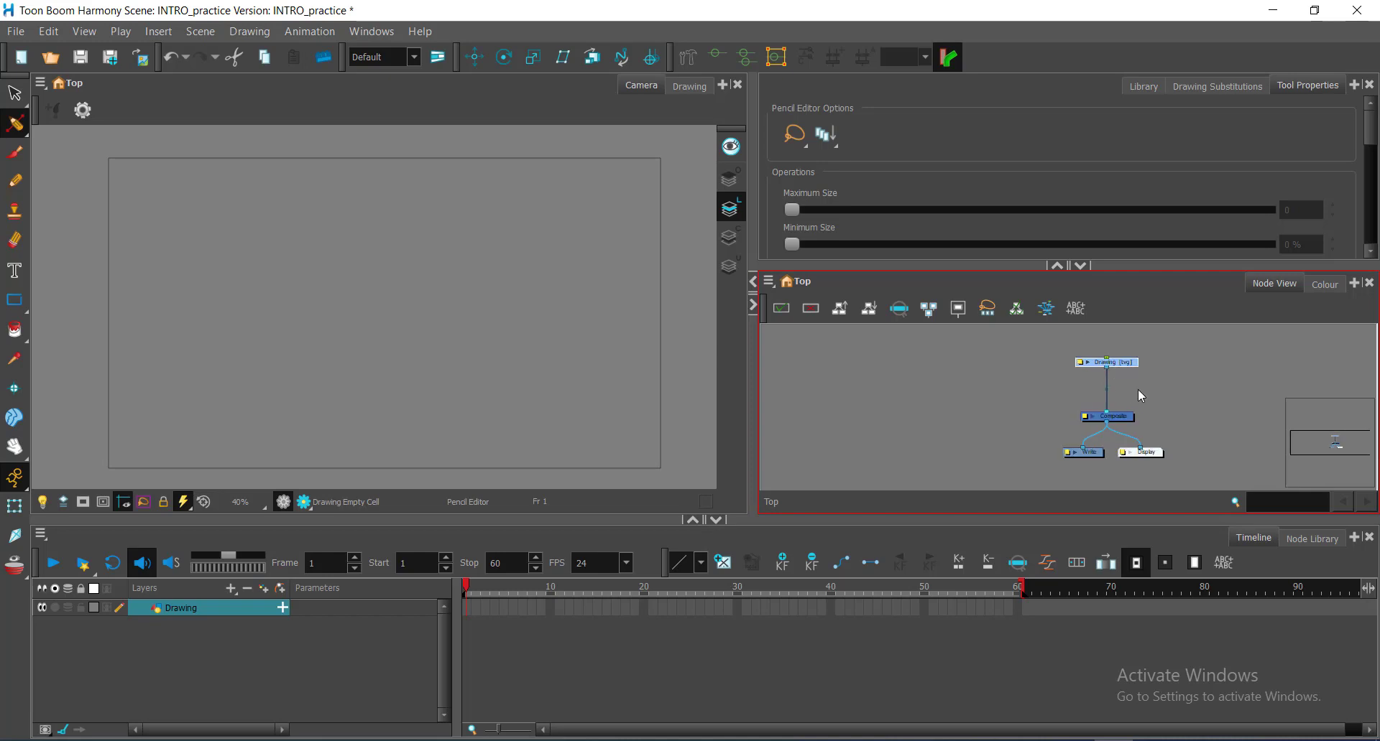
scroll(1122, 396, up, 1)
drag(1122, 395, 1155, 406)
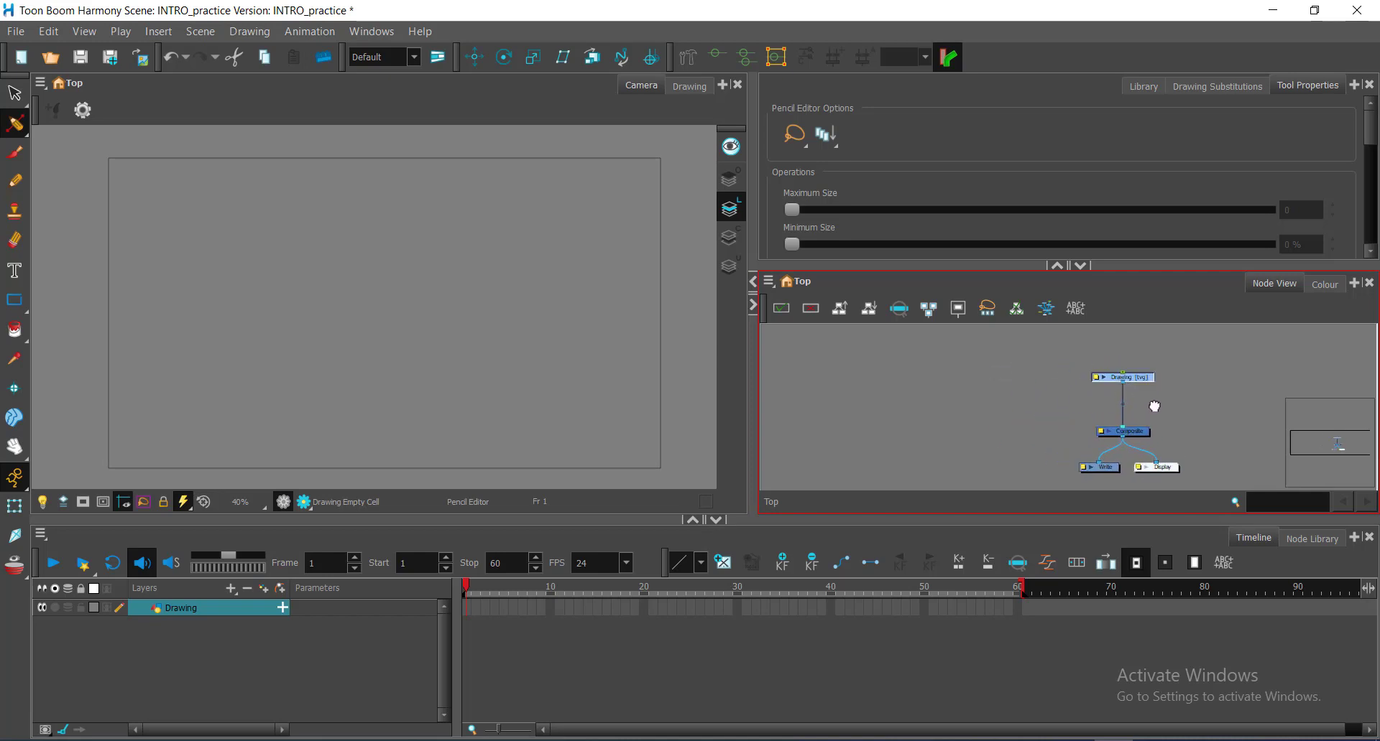
Make the Timeline the active view, keeping the Drawing layer selected.
click(265, 693)
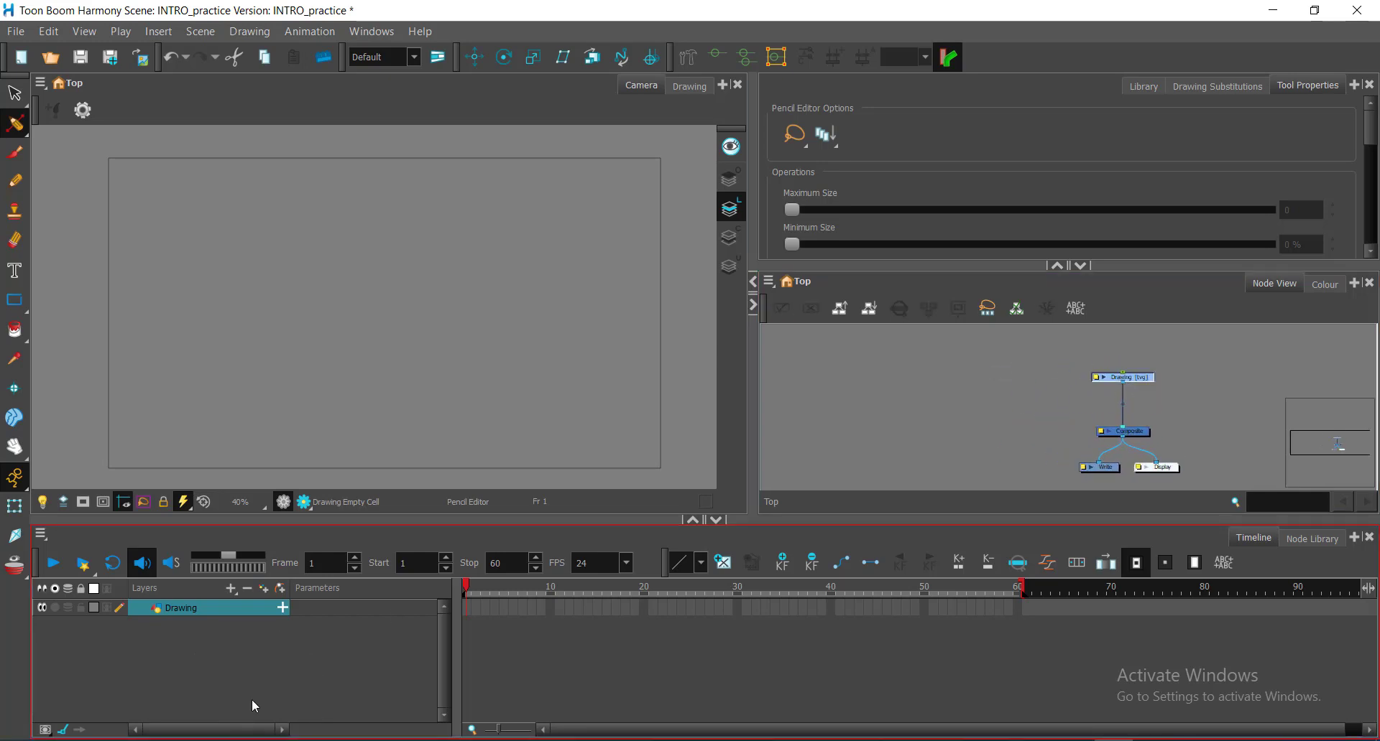
click(251, 700)
click(251, 700)
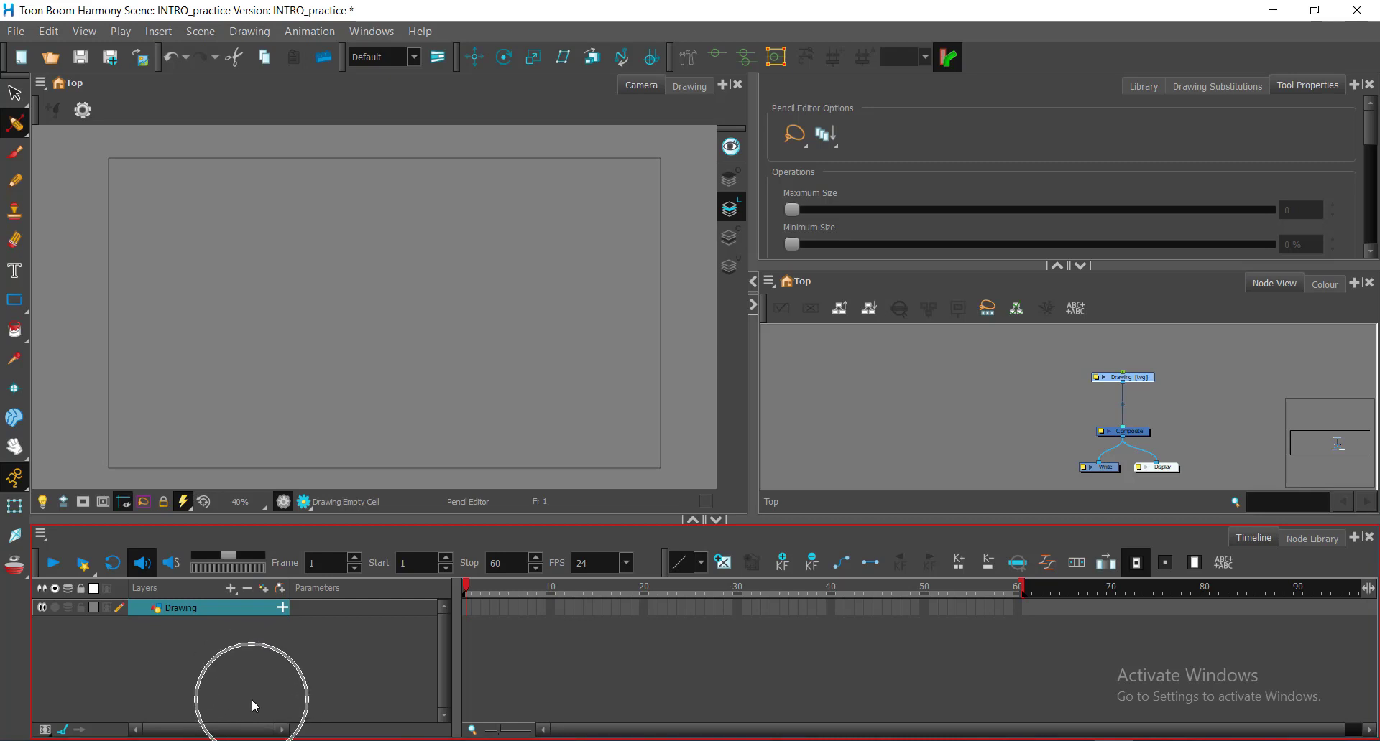
click(252, 700)
click(289, 651)
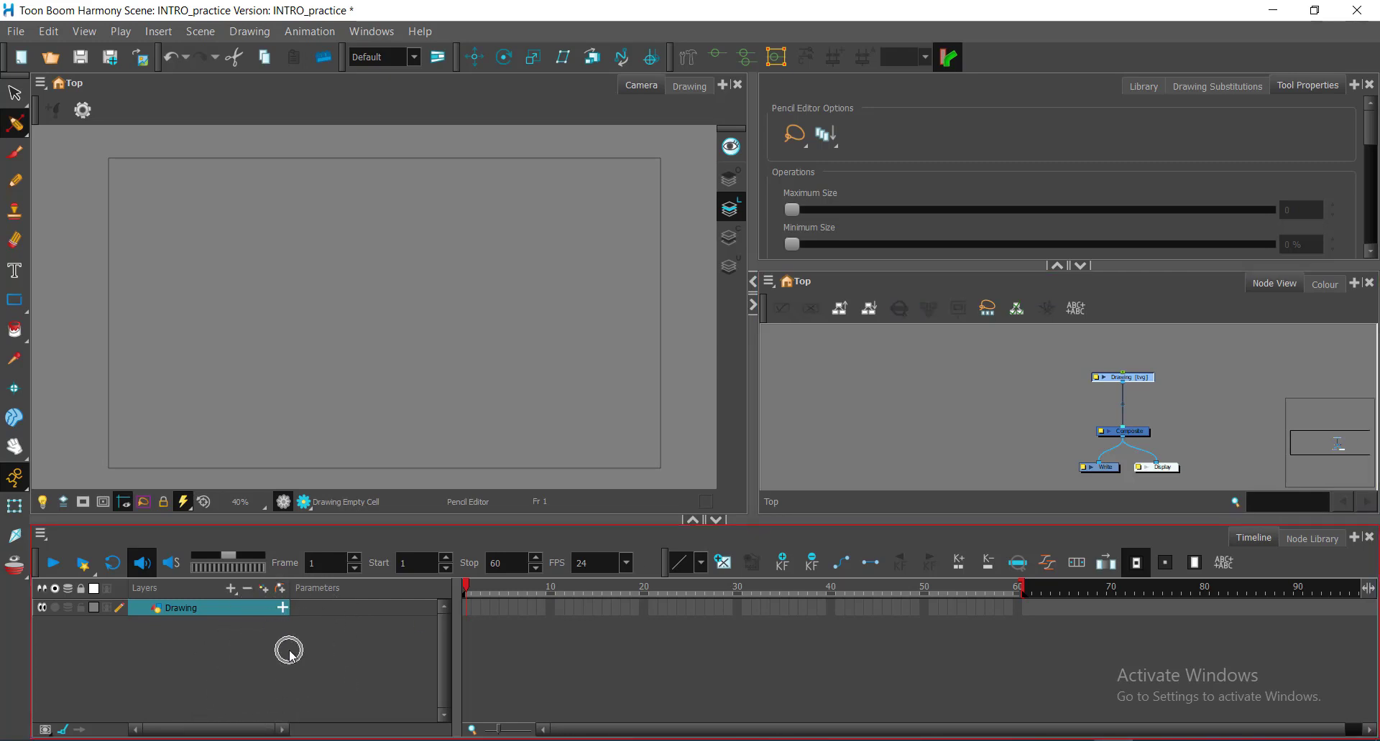
click(290, 653)
Make the Node View active again and nudge the Drawing node slightly, keeping it above Composite.
click(1047, 425)
scroll(1047, 421, up, 1)
drag(1072, 427, 1050, 415)
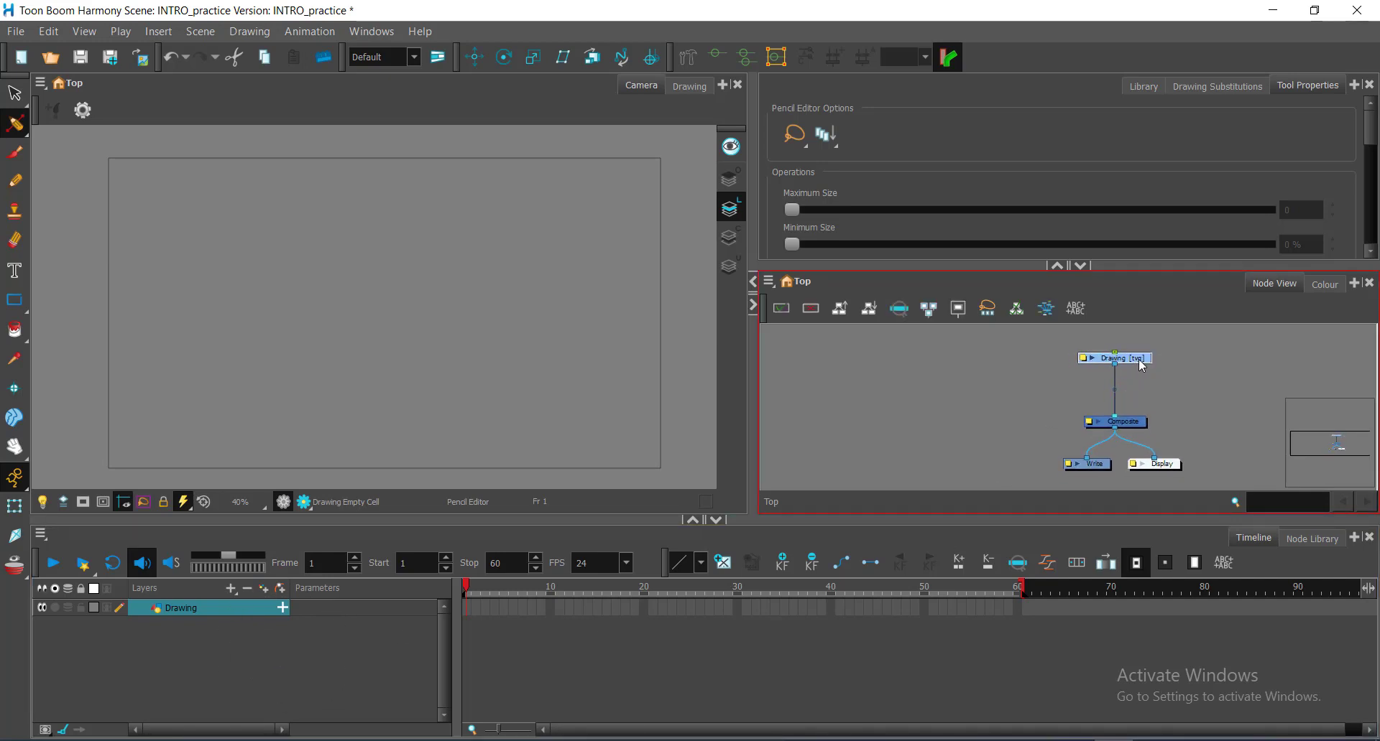
drag(1138, 366, 1137, 365)
click(1010, 423)
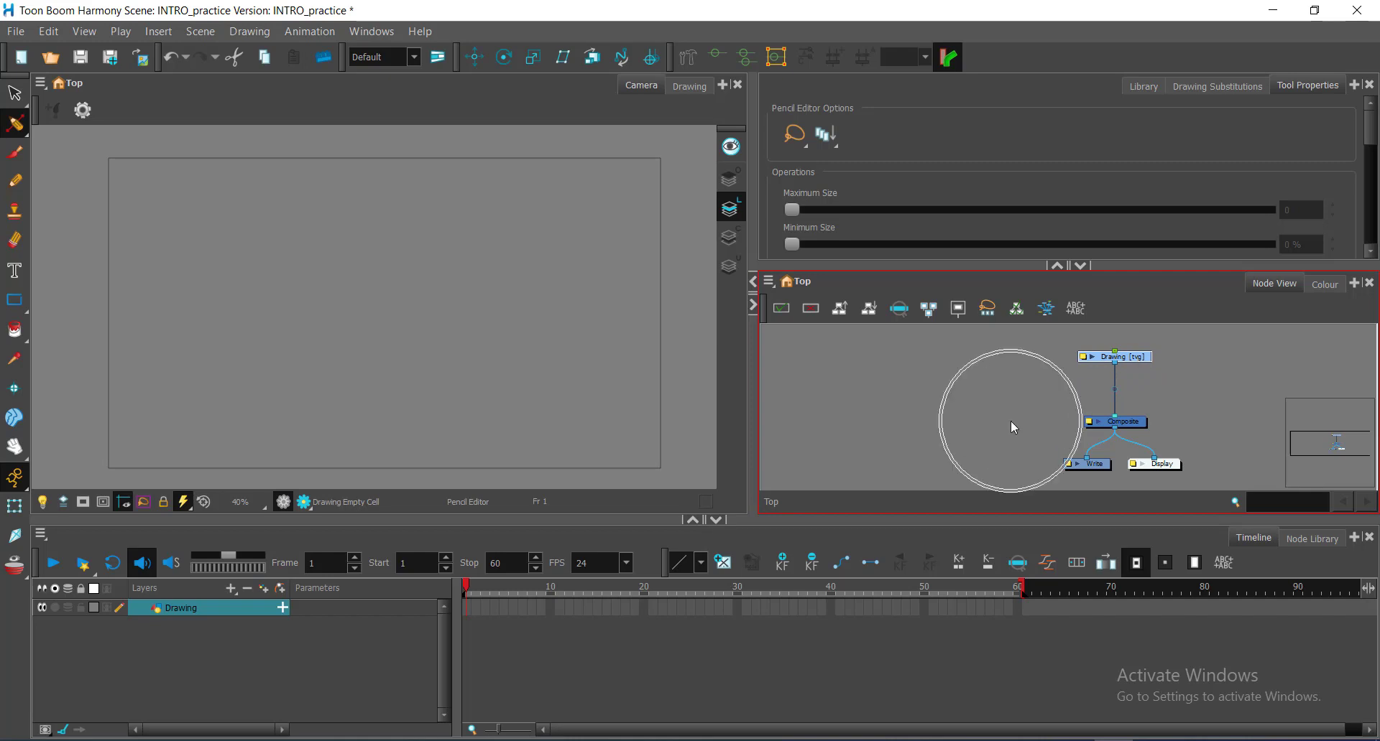